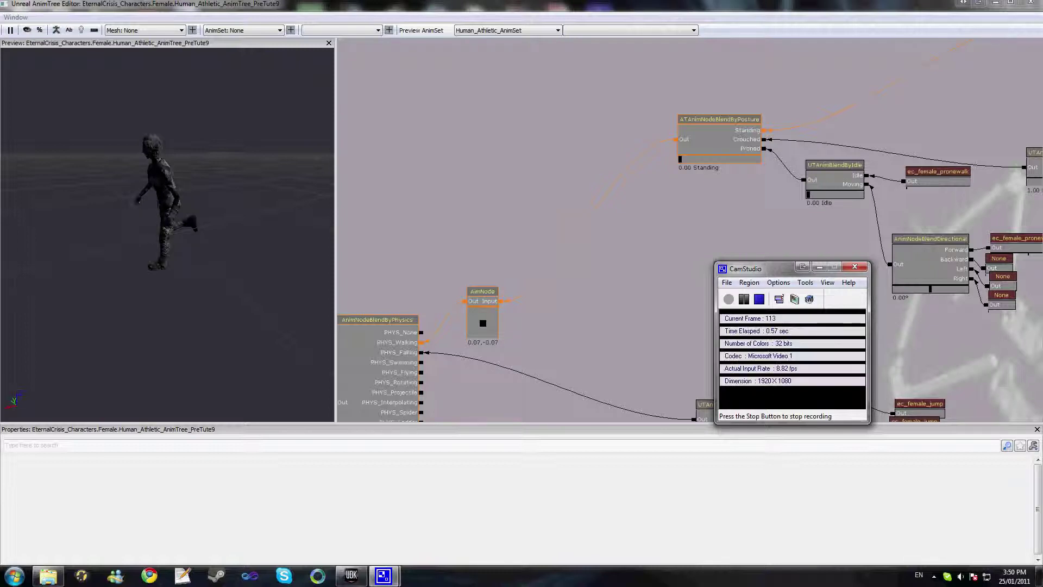
Step: Examine the ATAnimNodeBlendByPosture node and the ec_female_pronewalk sequence feeding the prone branch's Idle input
left_click(820, 266)
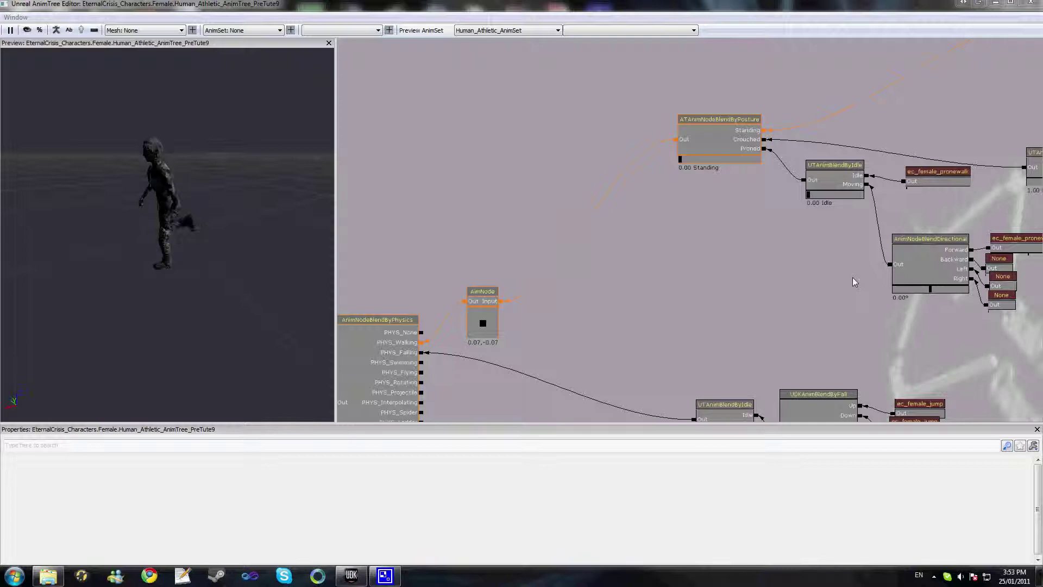
scroll(720, 297, "up", 2)
left_click_drag(720, 296, 634, 323)
left_click(733, 214)
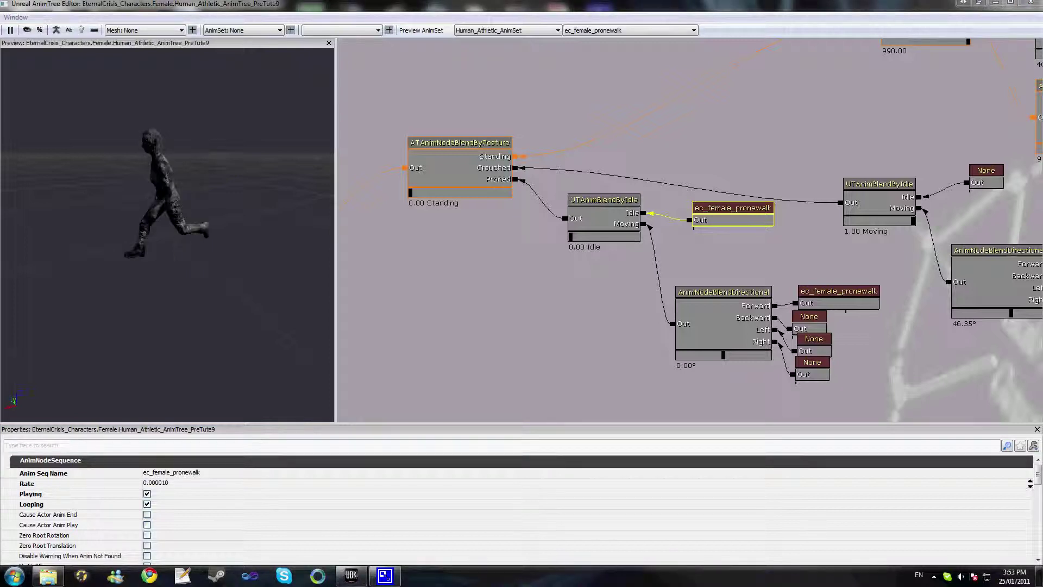
left_click(472, 157)
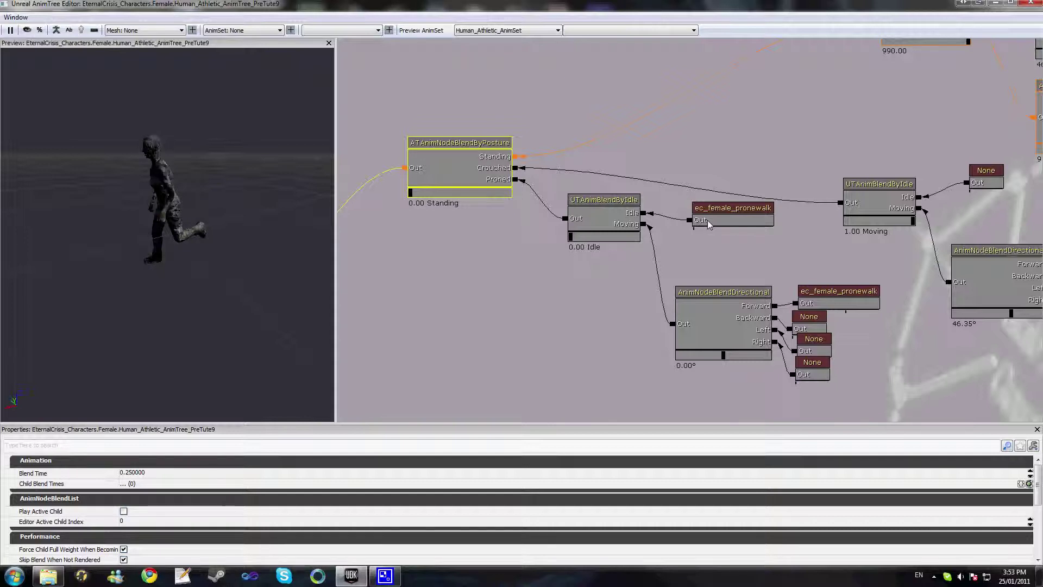
left_click(734, 213)
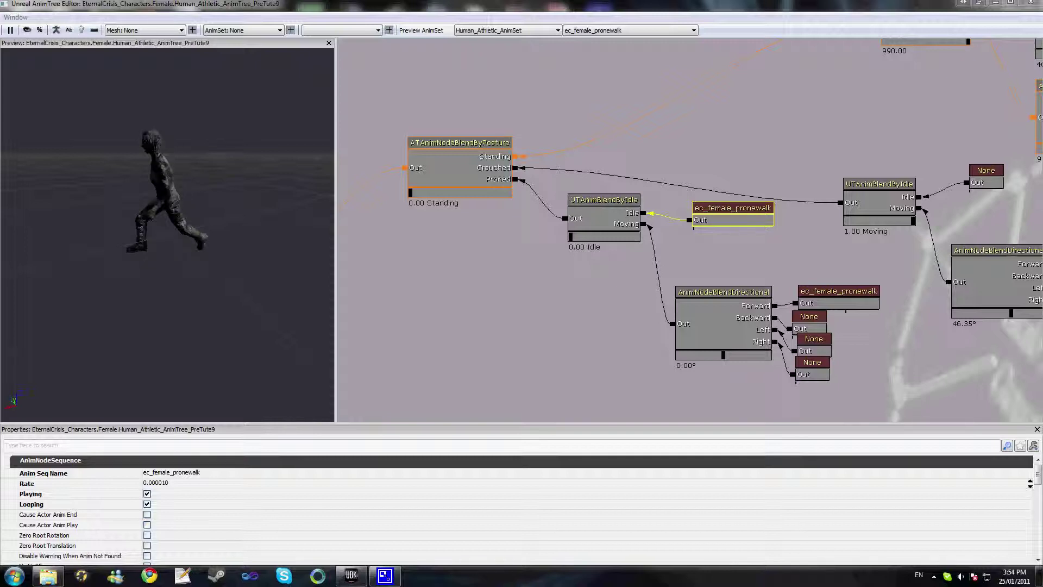
left_click_drag(493, 320, 563, 317)
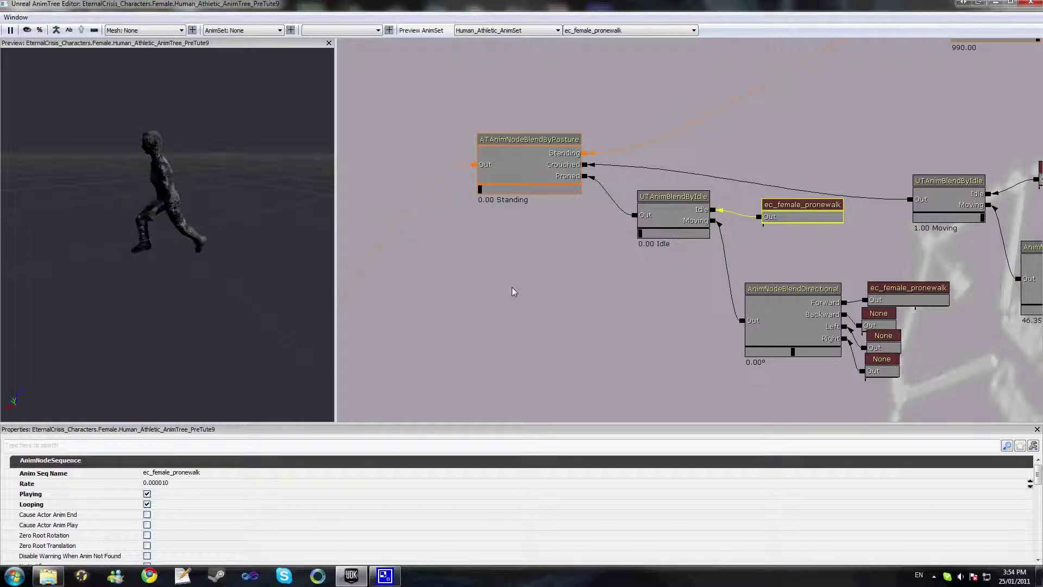
left_click_drag(514, 292, 468, 249)
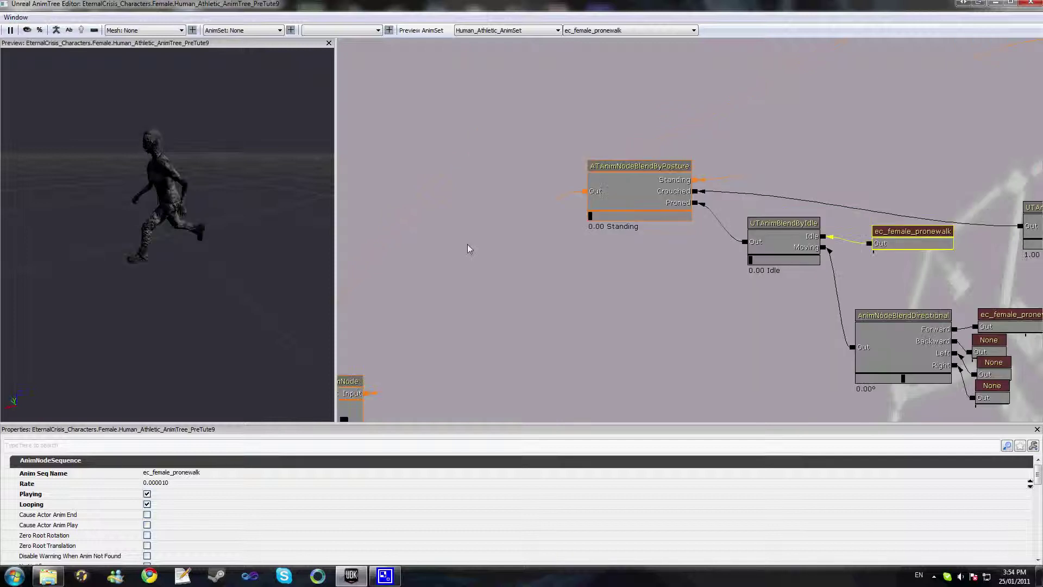
right_click(462, 192)
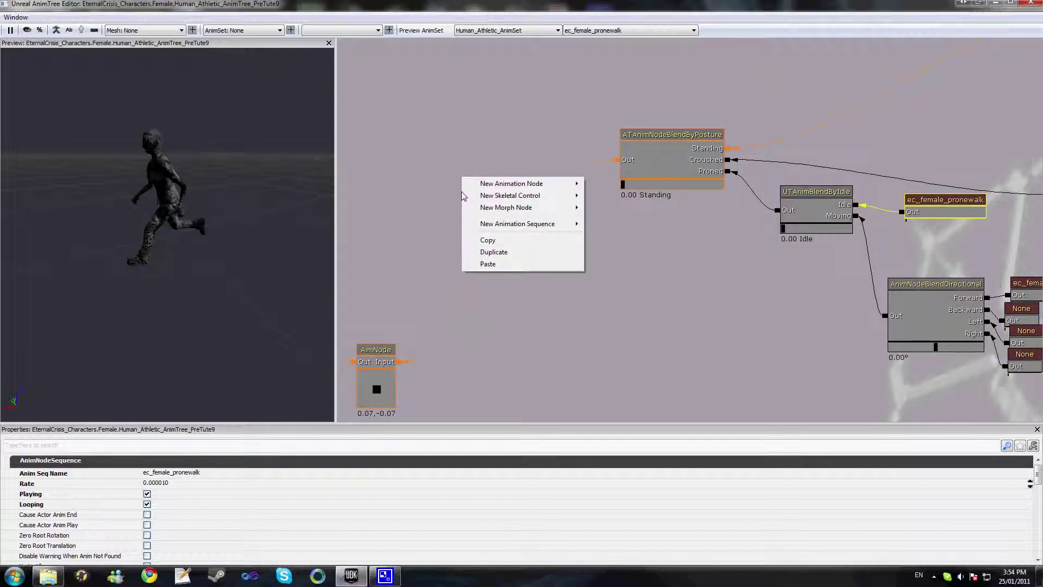
mouse_move(522, 184)
mouse_move(668, 208)
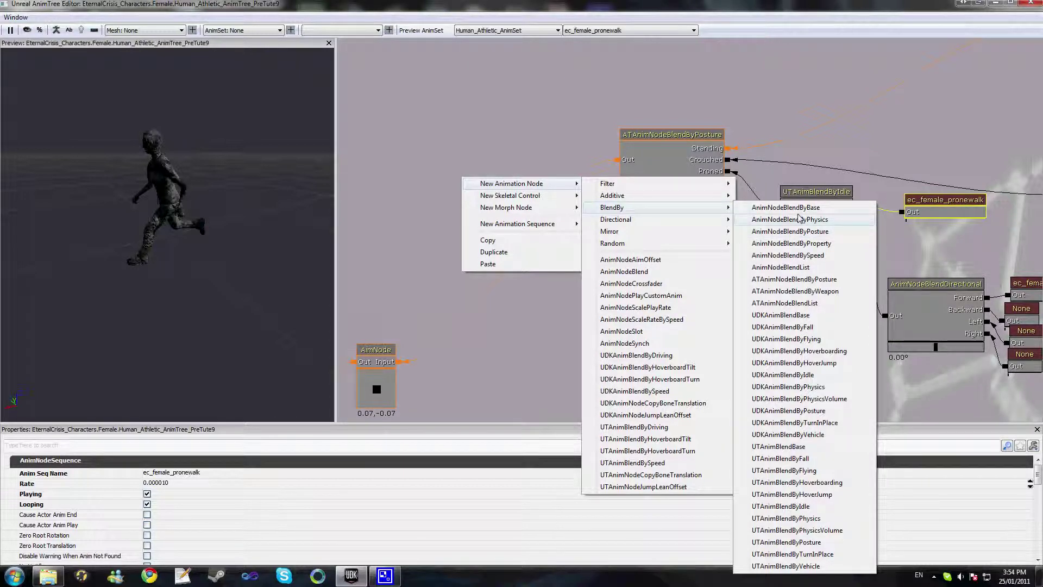
left_click(934, 576)
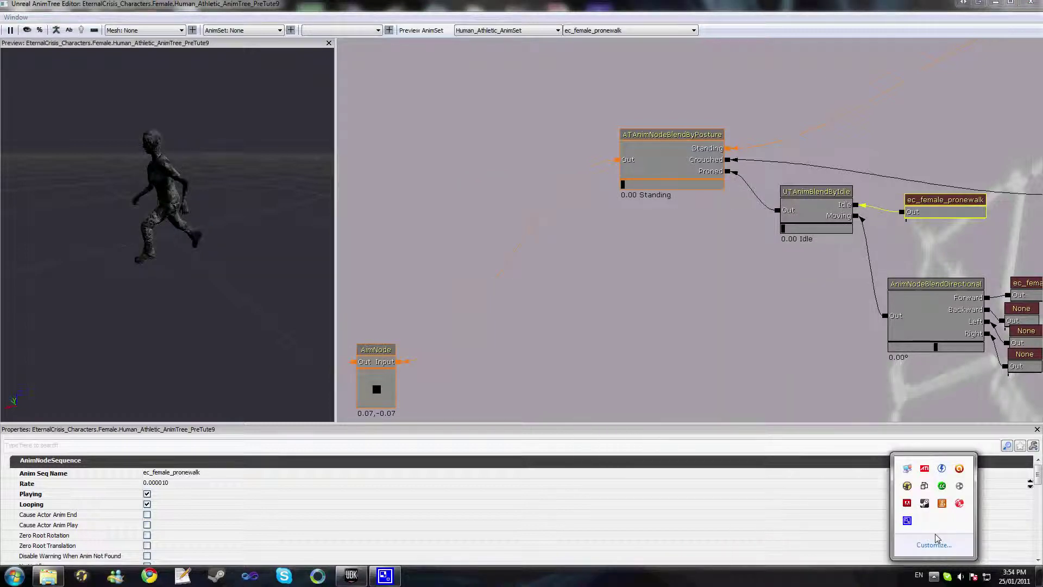
right_click(908, 521)
left_click(937, 499)
Step: Add an AnimNodeBlendPerBone node to the tree and place it between the AimNode and the posture blend node
right_click(714, 329)
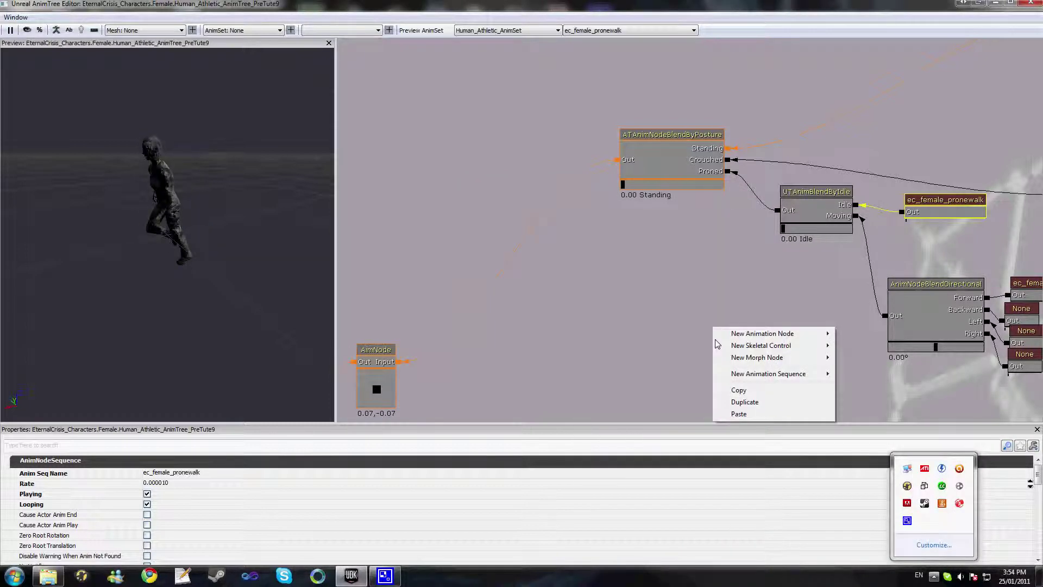
mouse_move(772, 333)
mouse_move(864, 31)
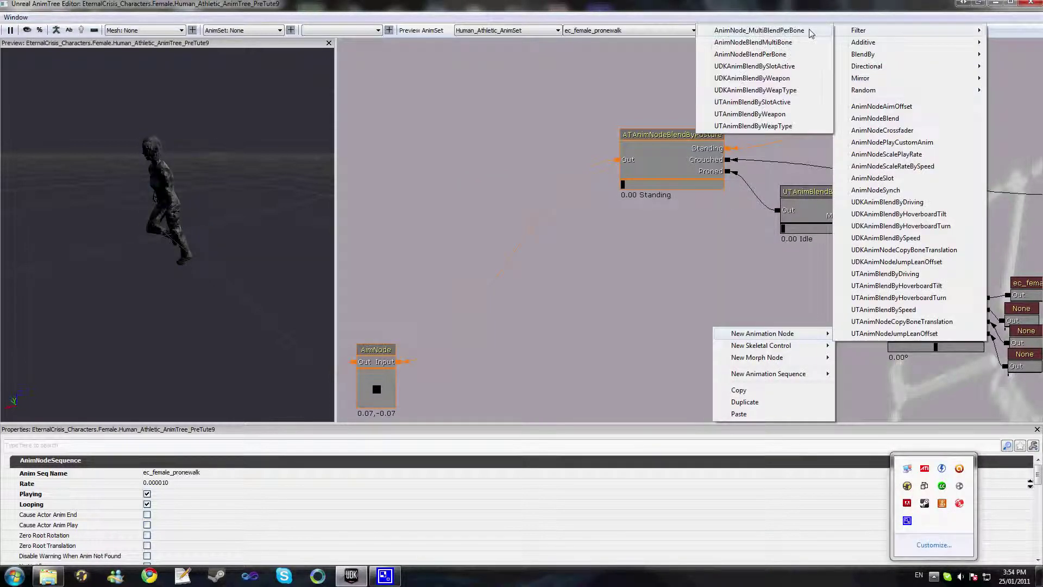
left_click(793, 54)
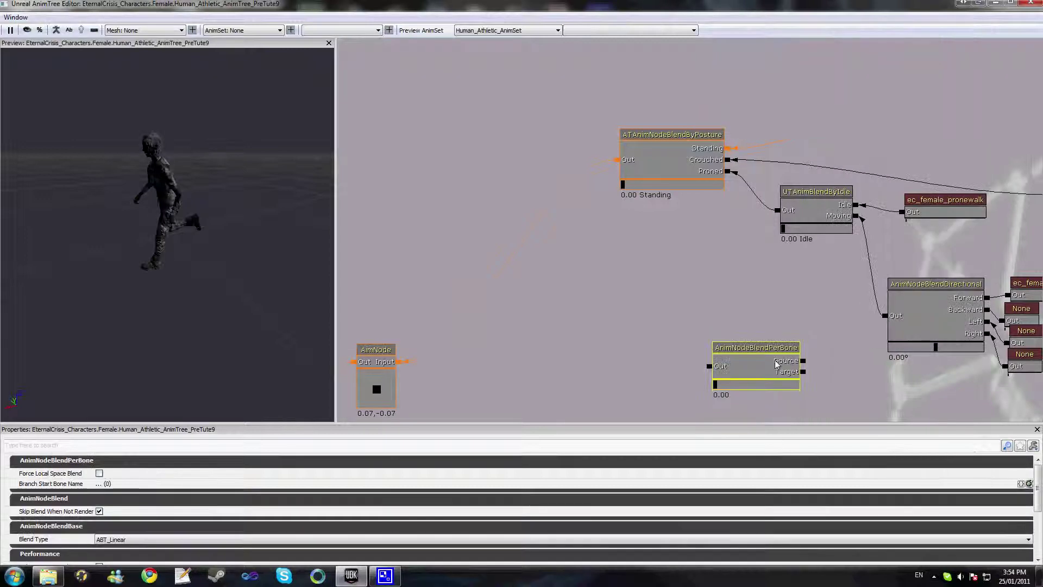
left_click_drag(770, 362, 599, 307)
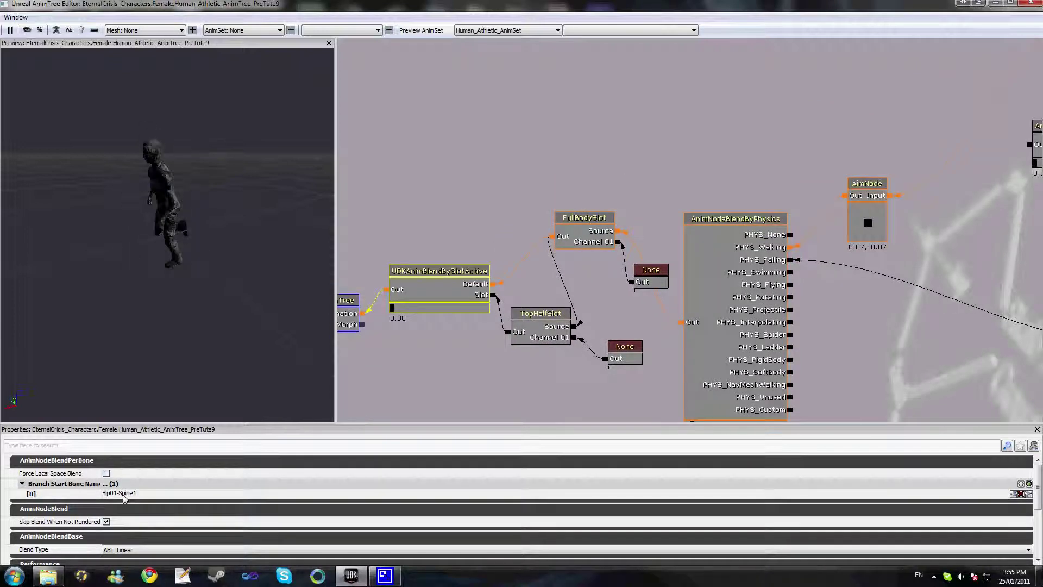
Step: Copy the branch start bone name Bip01-Spine1 from the UDKAnimBlendBySlotActive node
left_click(123, 496)
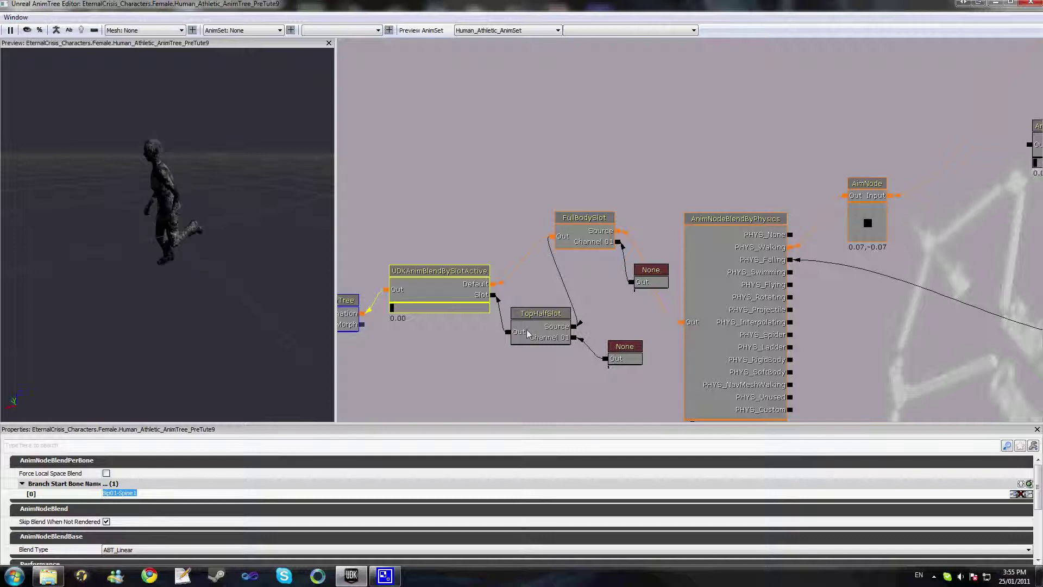
left_click_drag(528, 334, 654, 317)
Step: Insert AnimNodeBlendPerBone into the chain, linking its Out to the AimNode's Input and its Source to ATAnimNodeBlendByPosture's Out
left_click(709, 249)
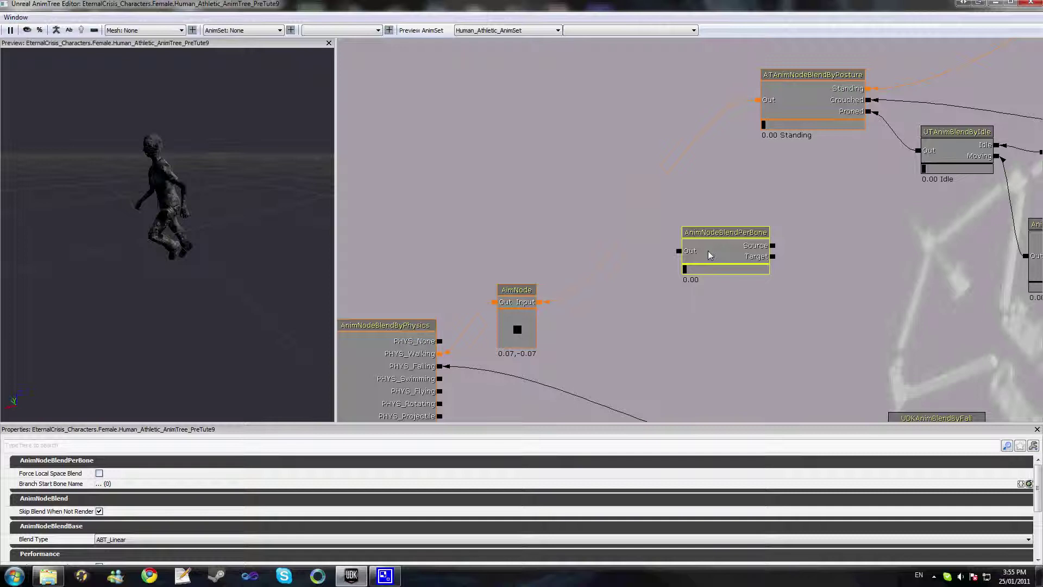
left_click_drag(709, 249, 630, 173)
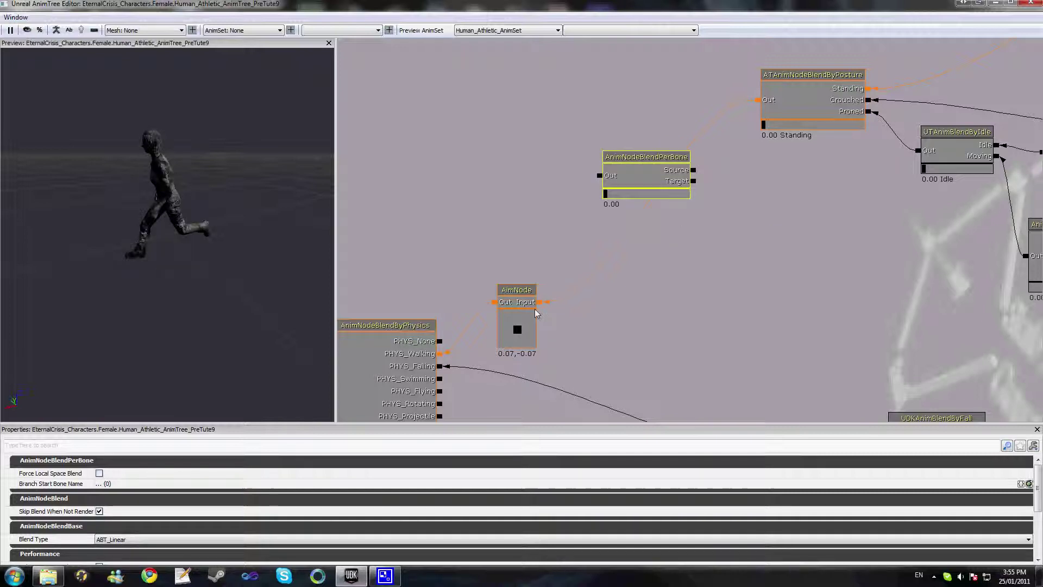
left_click(560, 244)
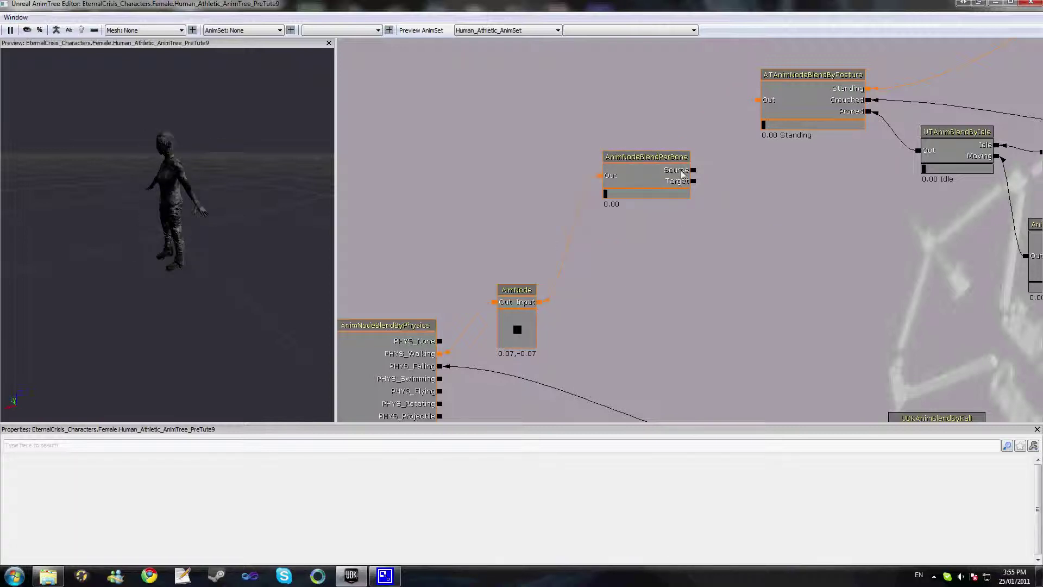
left_click_drag(683, 174, 762, 99)
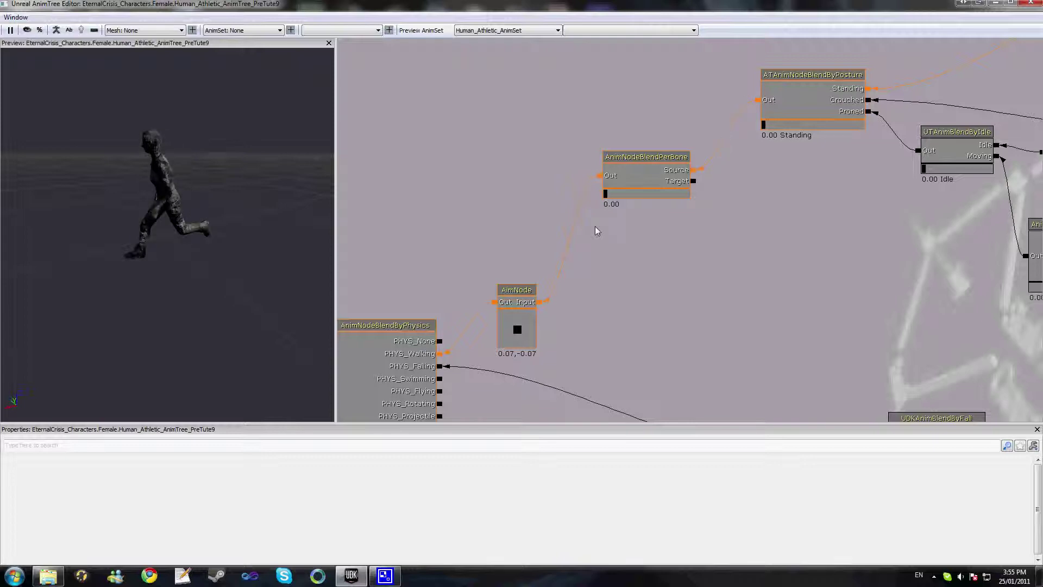
left_click_drag(820, 163, 718, 226)
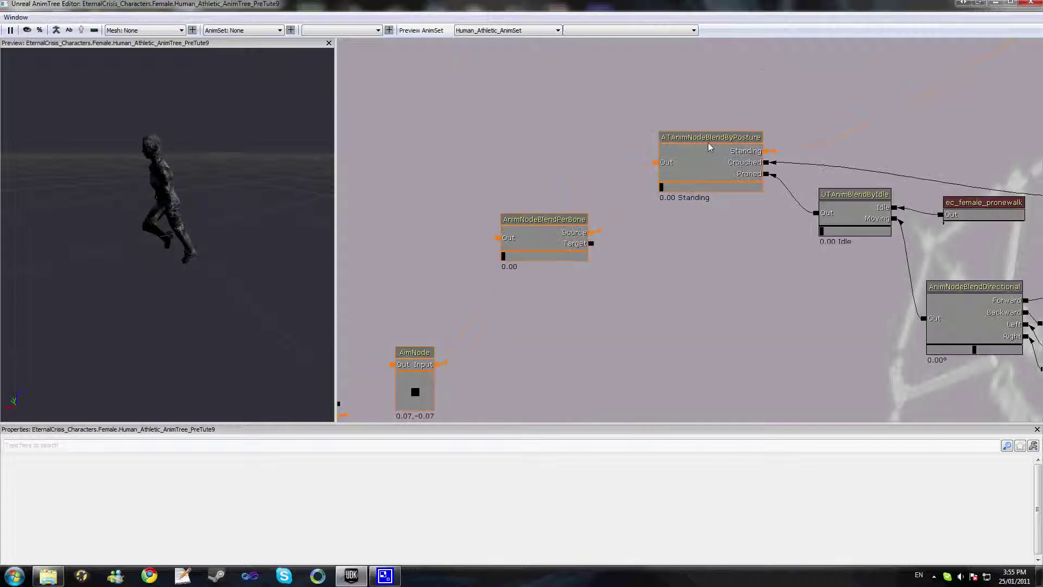
scroll(708, 142, "down", 2)
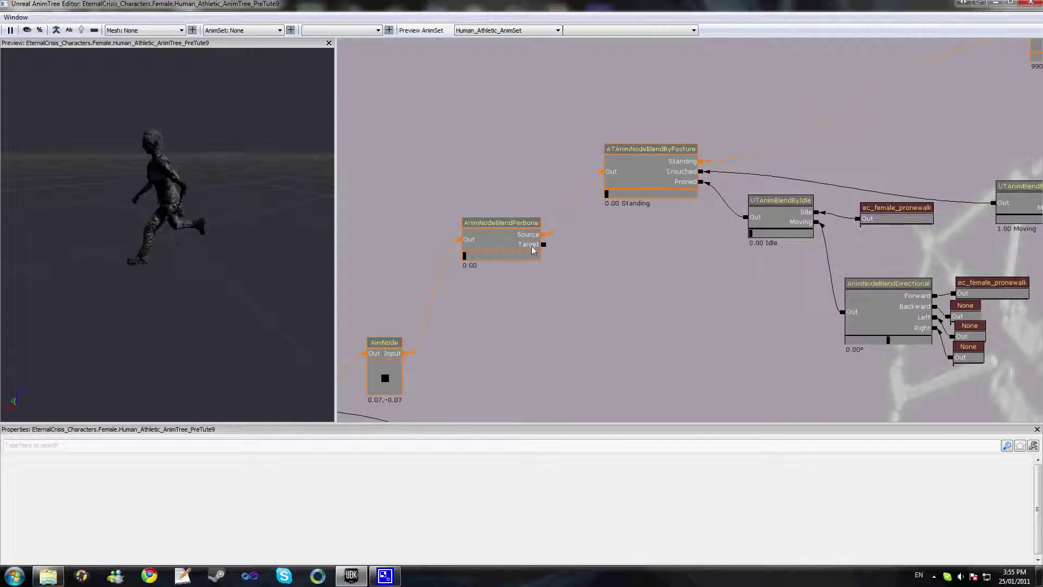
scroll(531, 245, "up", 1)
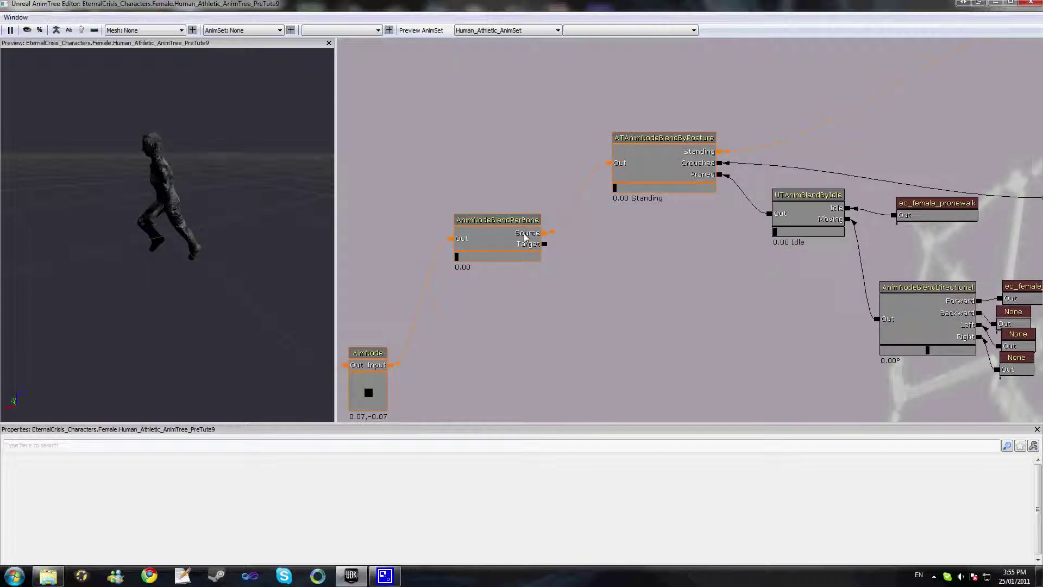
left_click_drag(531, 345, 614, 343)
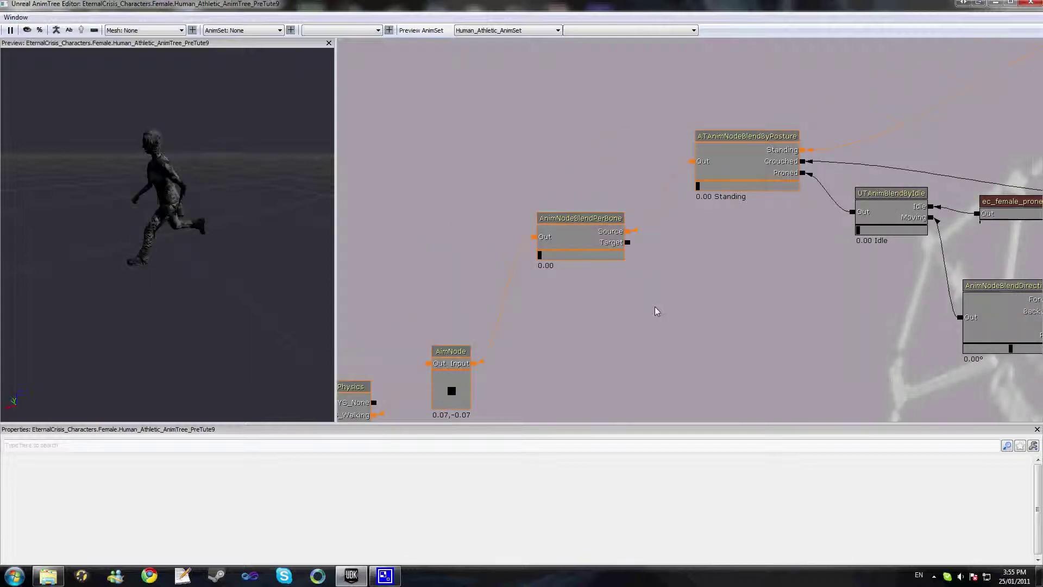
left_click(935, 578)
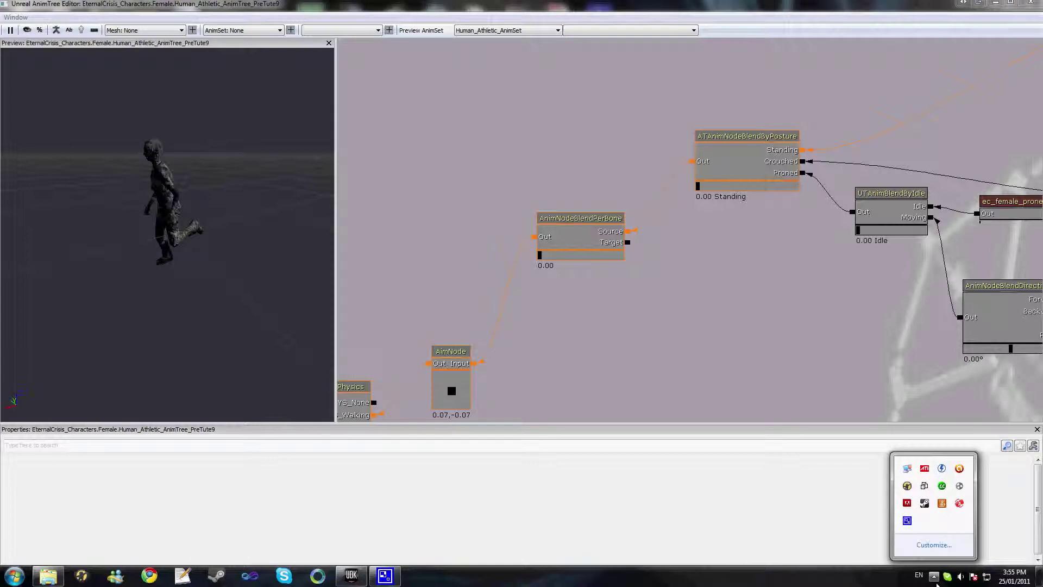
right_click(918, 471)
left_click(931, 488)
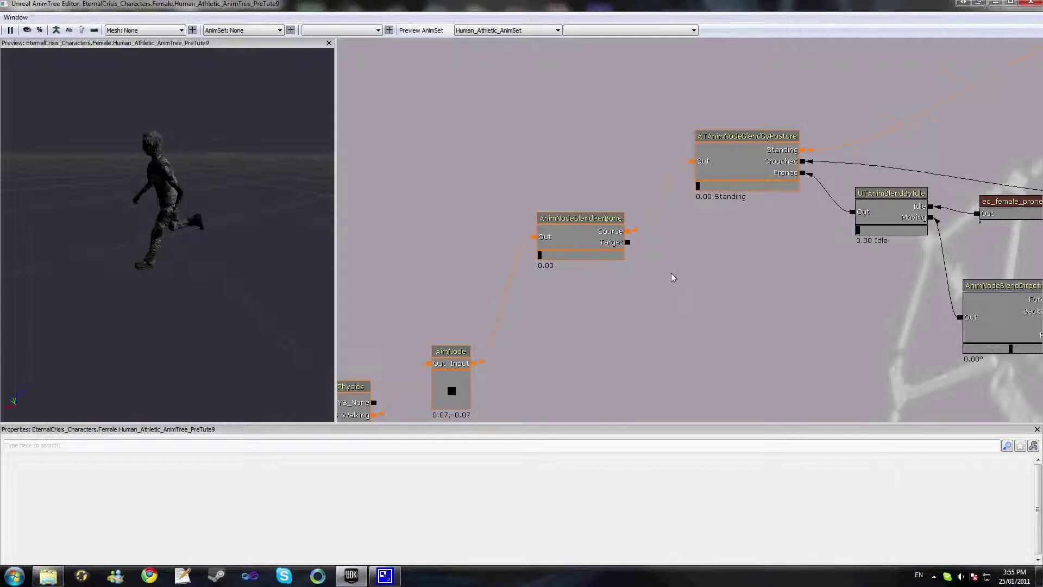
Step: Add an animation sequence node beside AnimNodeBlendPerBone, name its sequence ec_female_pistolidle, and enable Playing and Looping
right_click(661, 251)
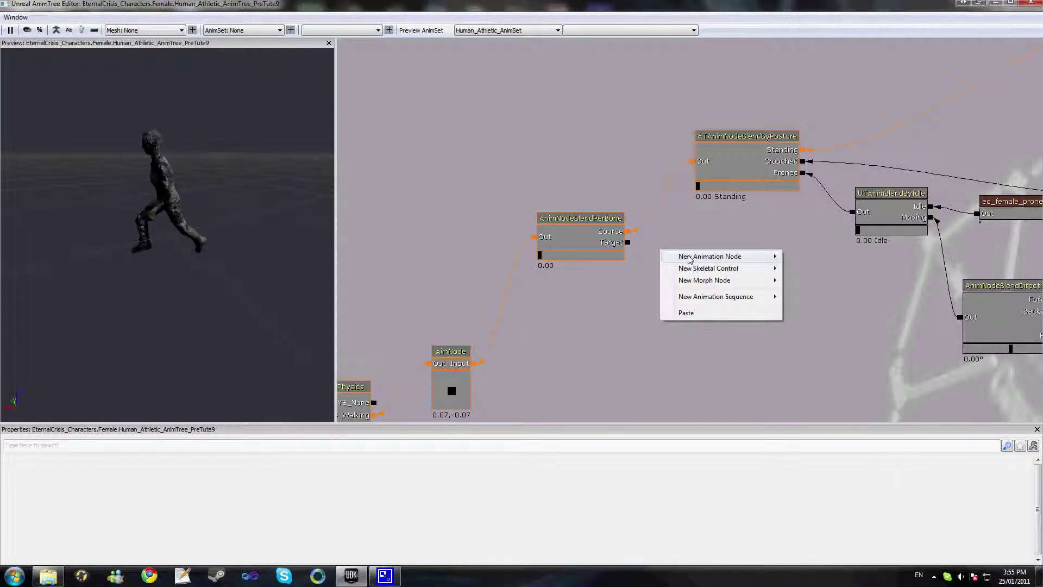
mouse_move(689, 258)
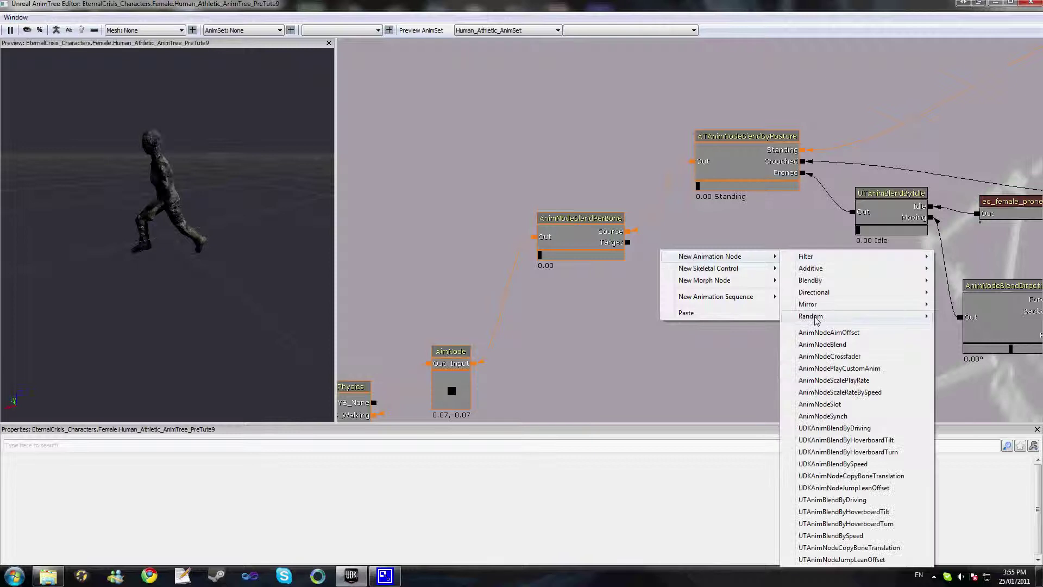
left_click(753, 297)
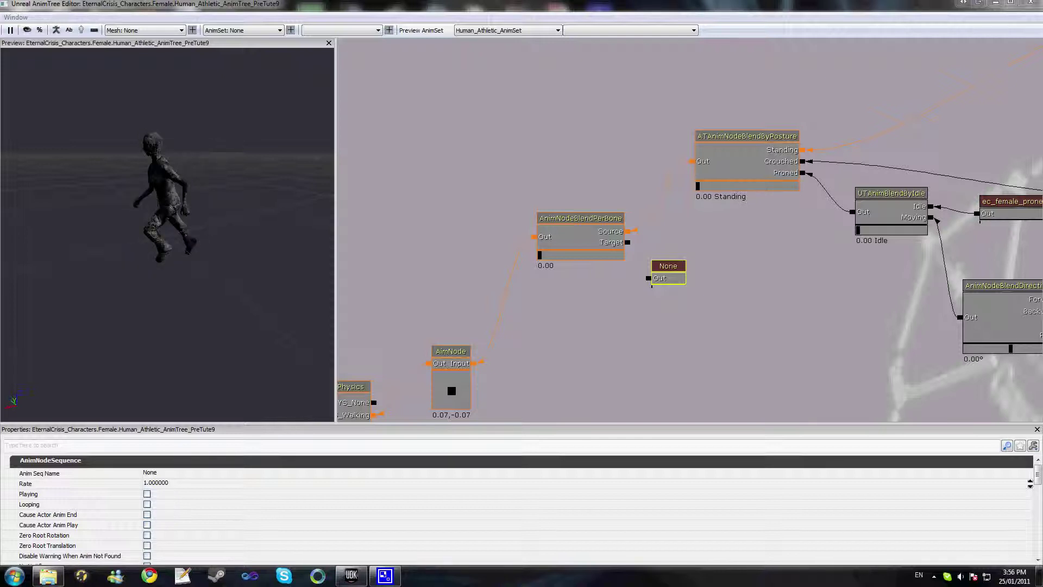
left_click(170, 473)
type("ec_female_pistolidle")
key("Return")
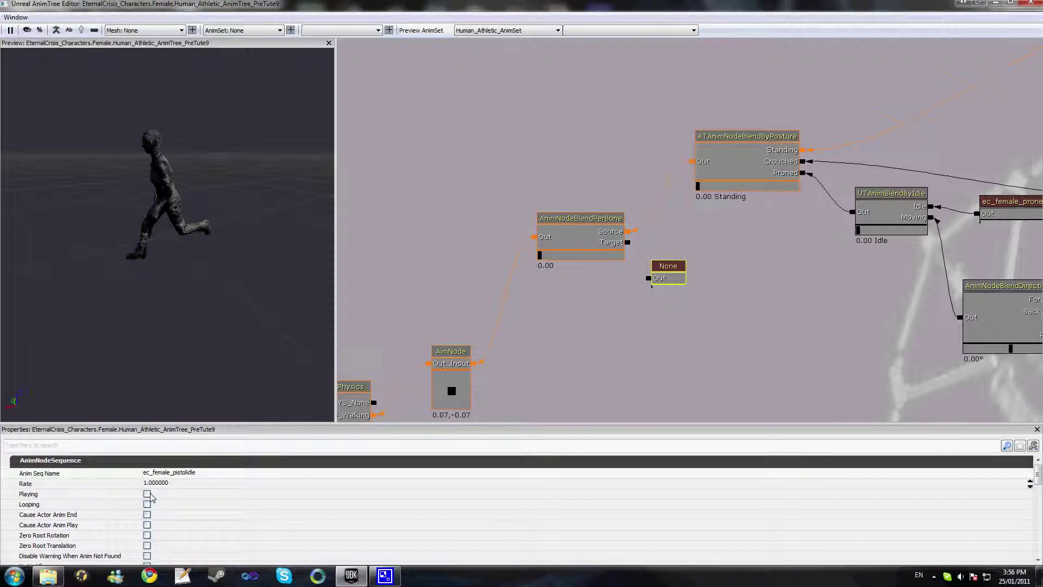
left_click(147, 494)
left_click(147, 504)
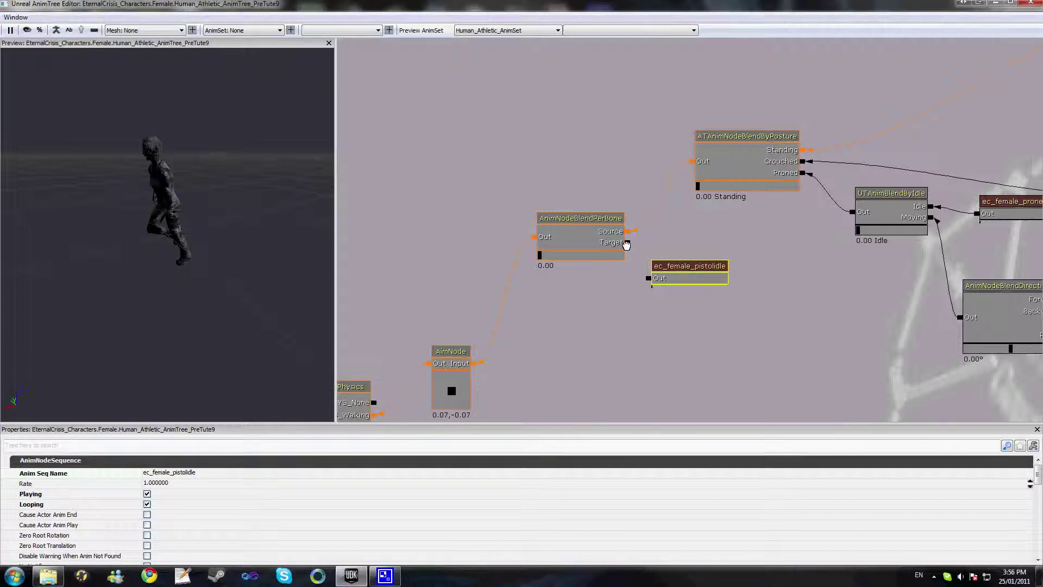
Step: Connect the ec_female_pistolidle node to AnimNodeBlendPerBone's Target and set the blend weight to 1.00
left_click_drag(628, 243, 680, 247)
left_click_drag(543, 252, 716, 257)
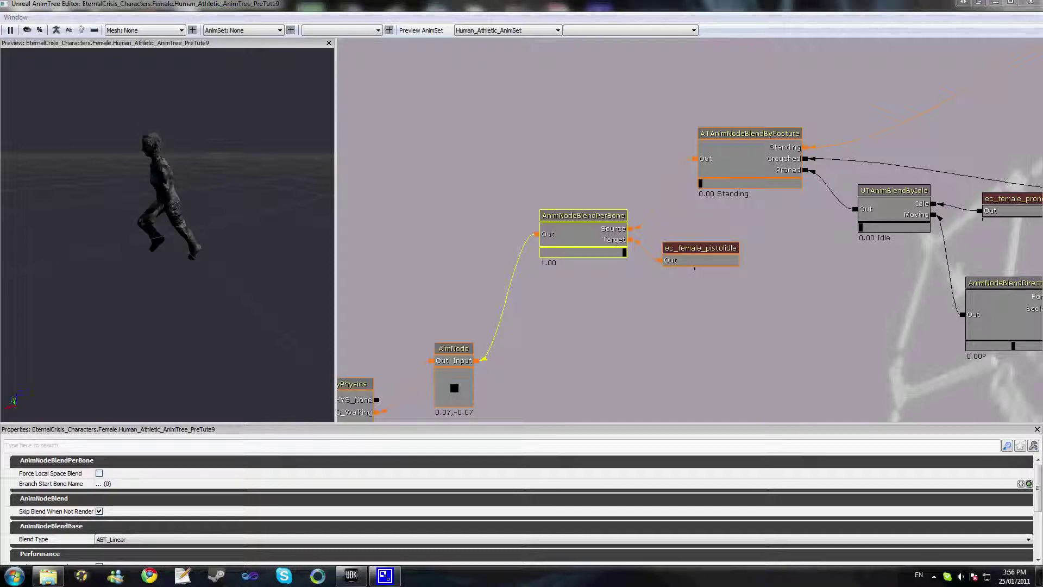
left_click(787, 345)
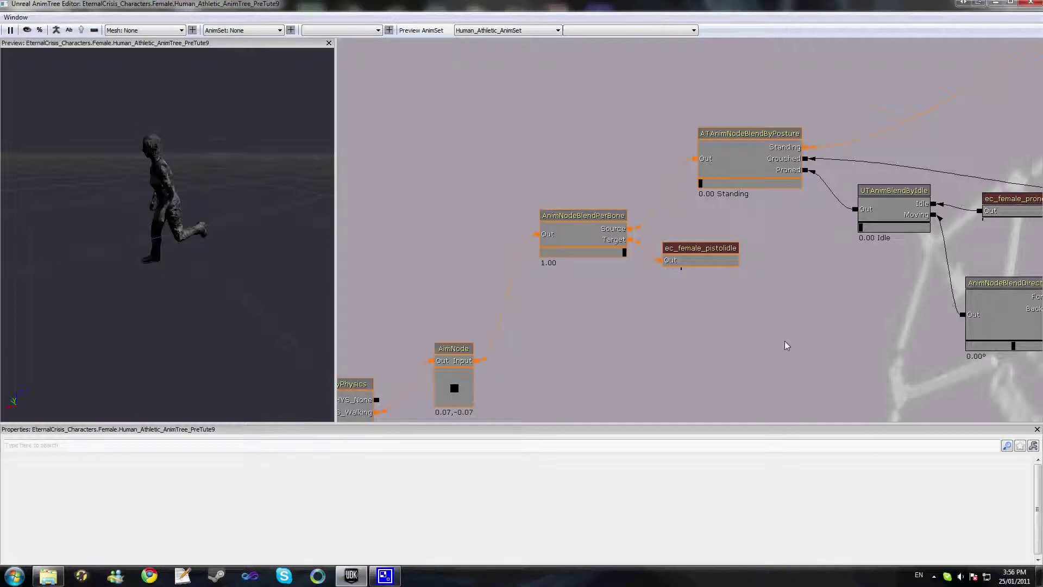
left_click(701, 253)
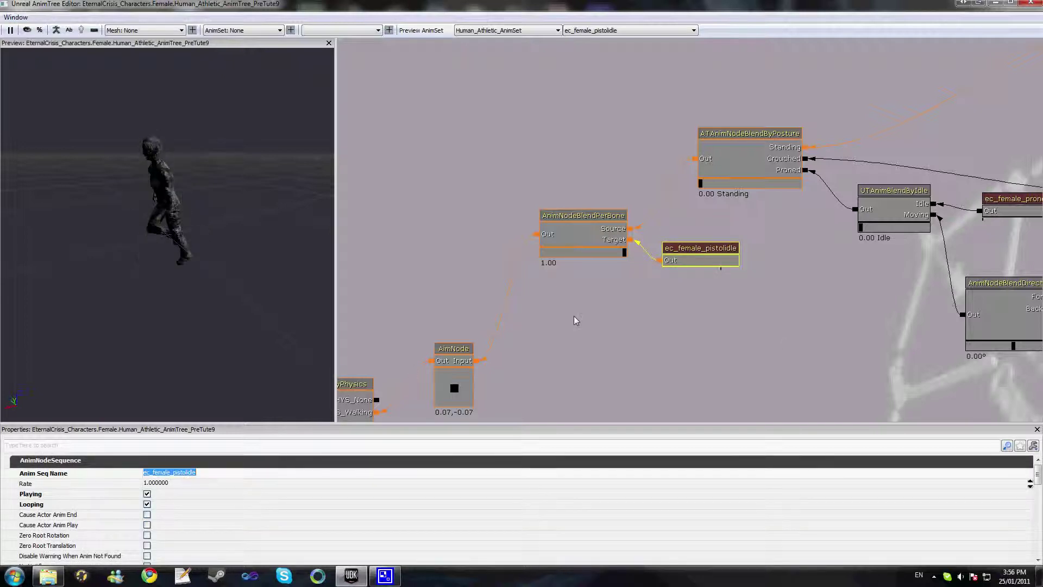
Step: Add a Branch Start Bone Name entry to AnimNodeBlendPerBone and set it to Bip01-Spine1
left_click(582, 239)
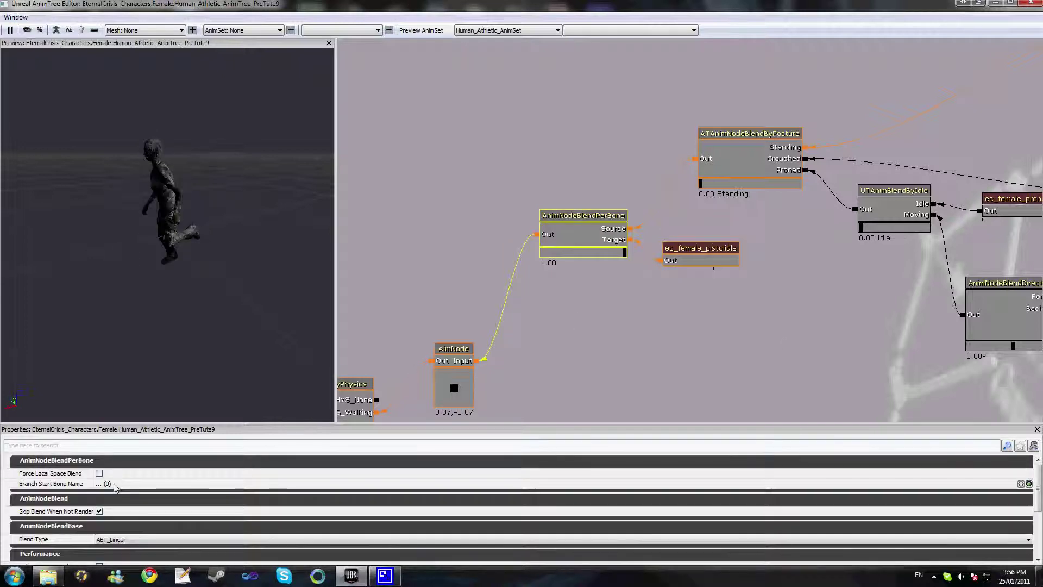
left_click(1029, 483)
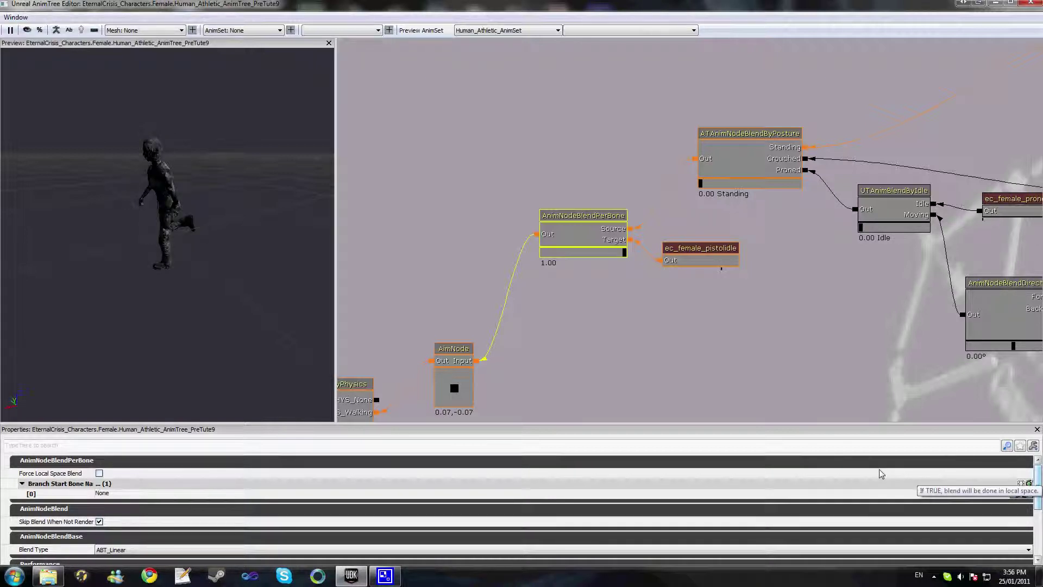
left_click(175, 495)
type("Bip01-Spine1")
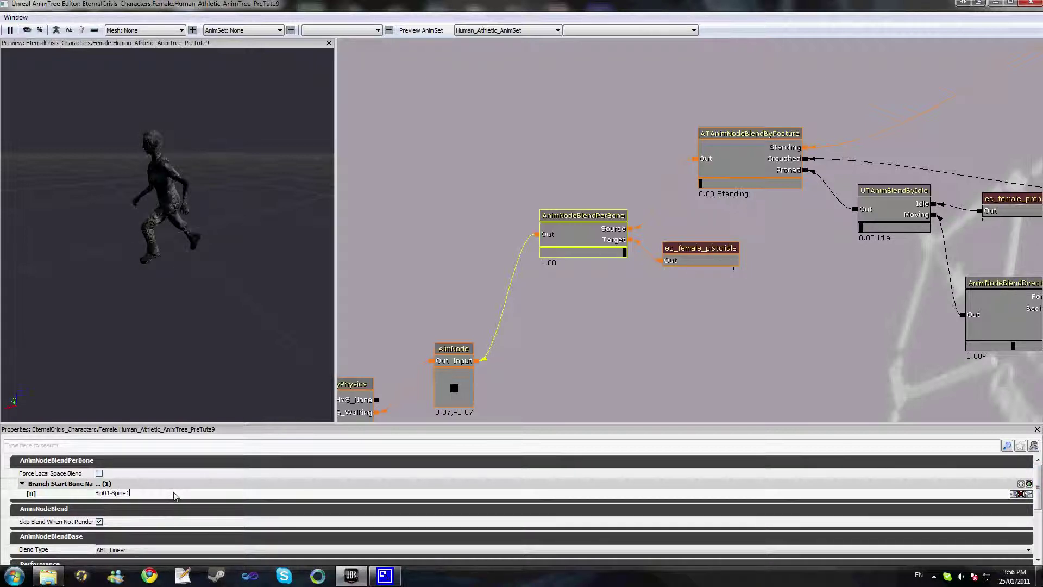
Step: Apply the Bip01-Spine1 branch start bone and inspect the character's blended upper body in the preview from several angles
key("Return")
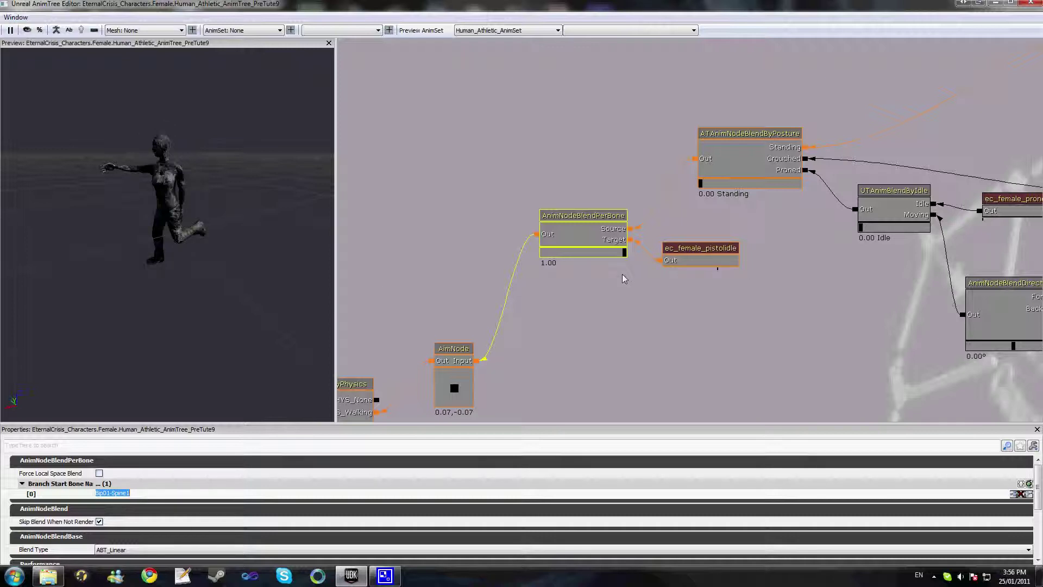
left_click(611, 250)
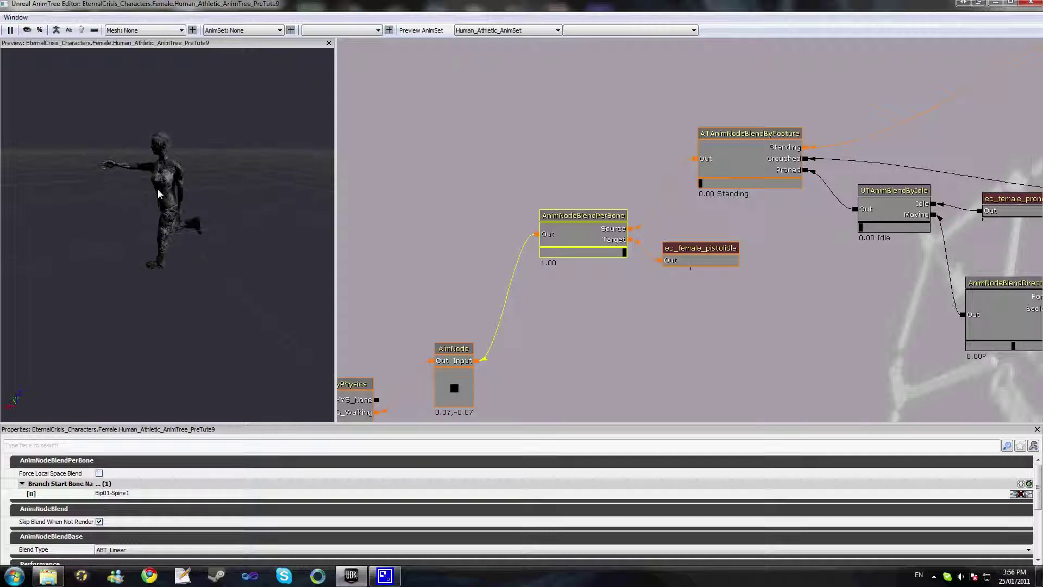
left_click_drag(156, 191, 145, 187)
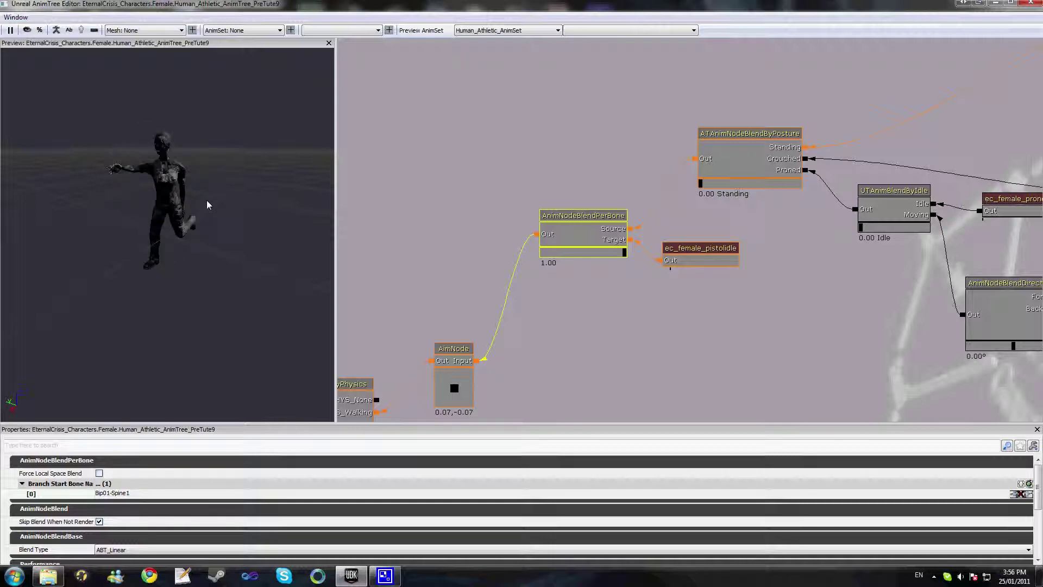
left_click_drag(207, 204, 2, 209)
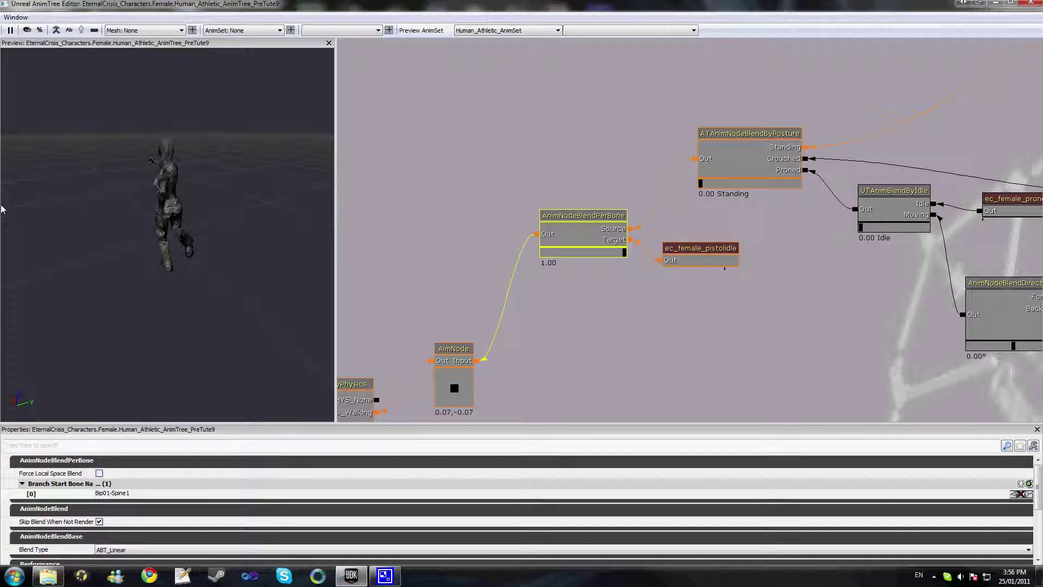
left_click_drag(161, 200, 132, 332)
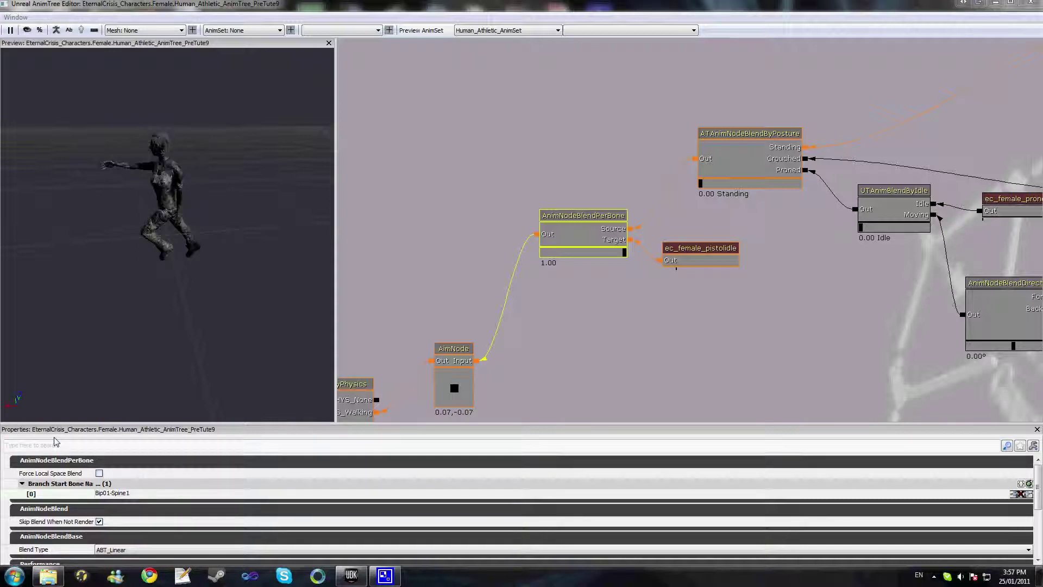
Step: Change AnimNodeBlendPerBone's first Branch Start Bone Name to Bip01-R-Clavicle and check the arm blend in the preview
left_click(69, 490)
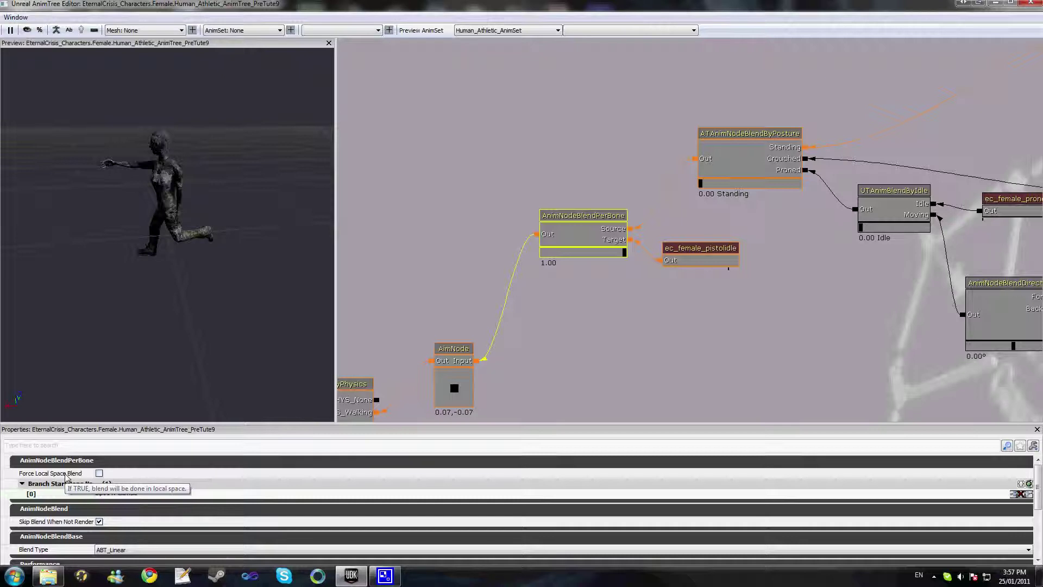
key("Return")
left_click_drag(240, 282, 335, 256)
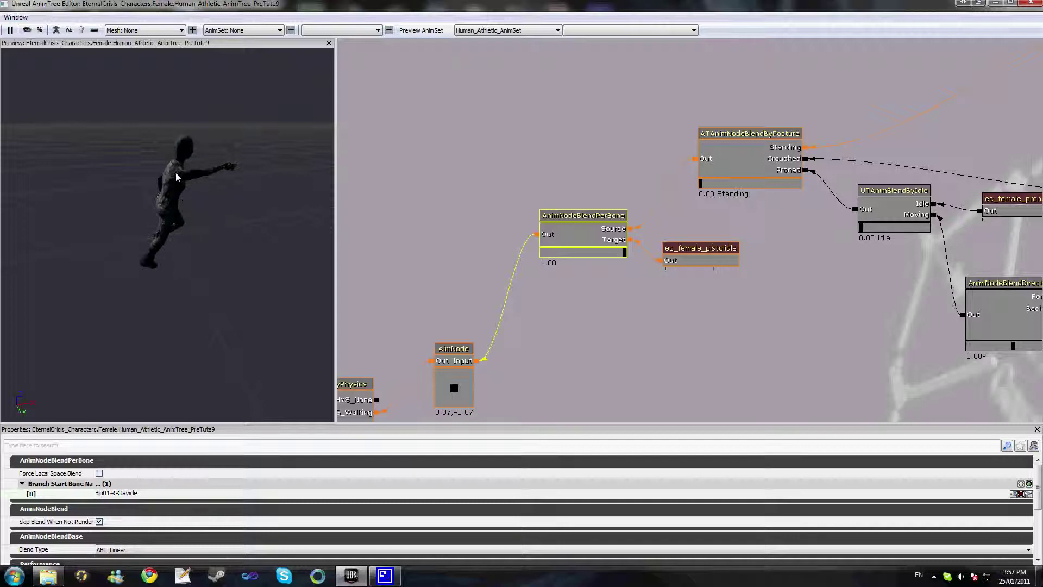
mouse_move(176, 177)
left_mouse_down()
mouse_move(1, 221)
mouse_move(167, 186)
left_mouse_up()
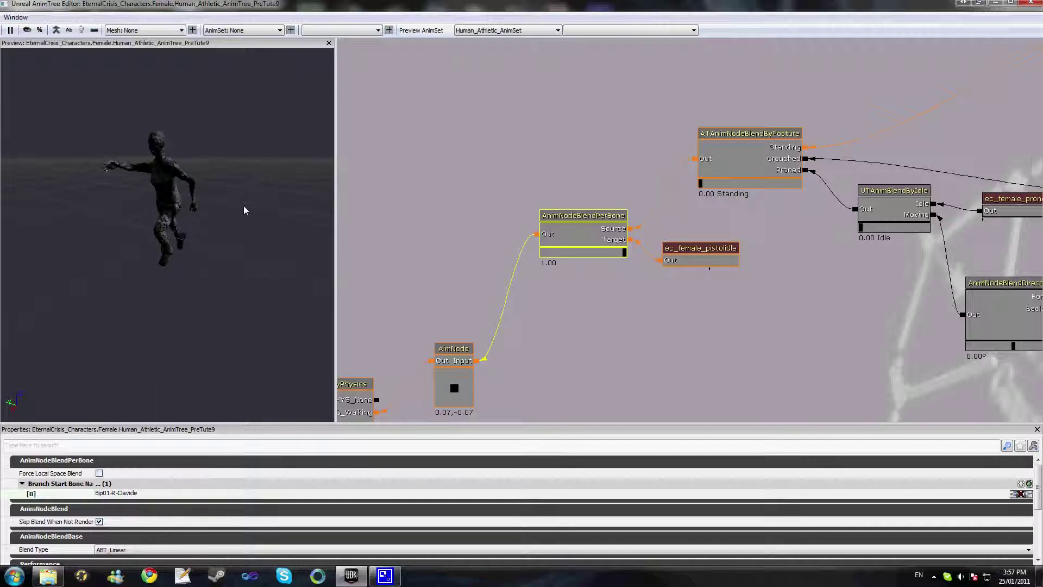
Step: Add a second Branch Start Bone Name entry to AnimNodeBlendPerBone and set it to Bip01-L-Clavicle, based on the first entry
left_click(154, 494)
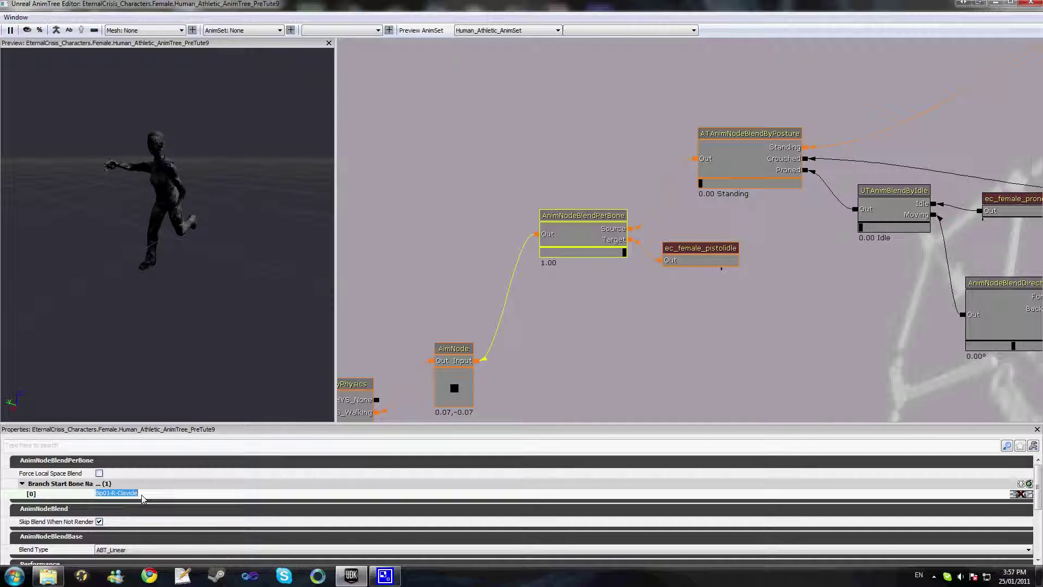
left_click(153, 494)
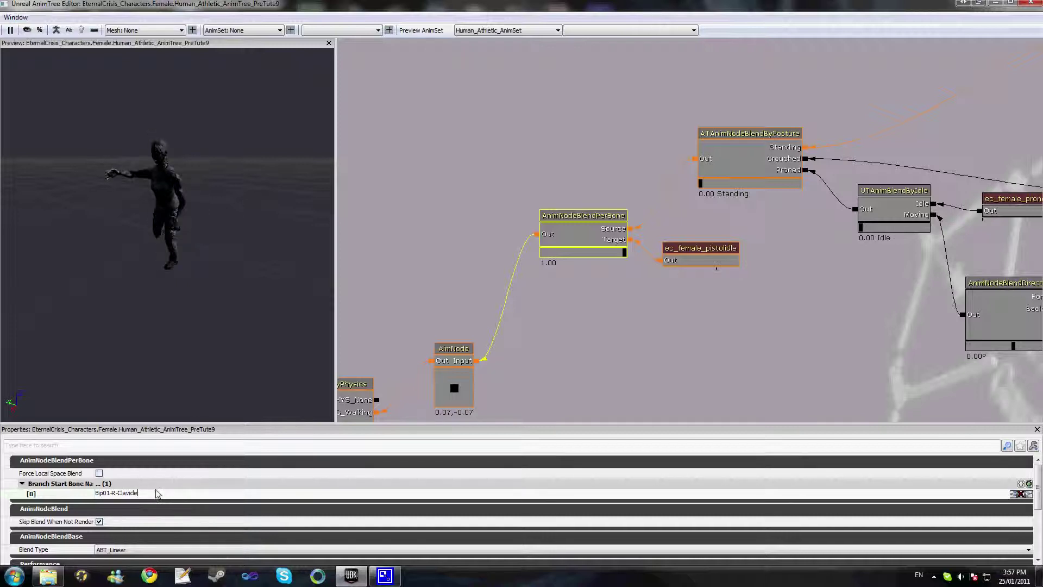
left_click(1030, 484)
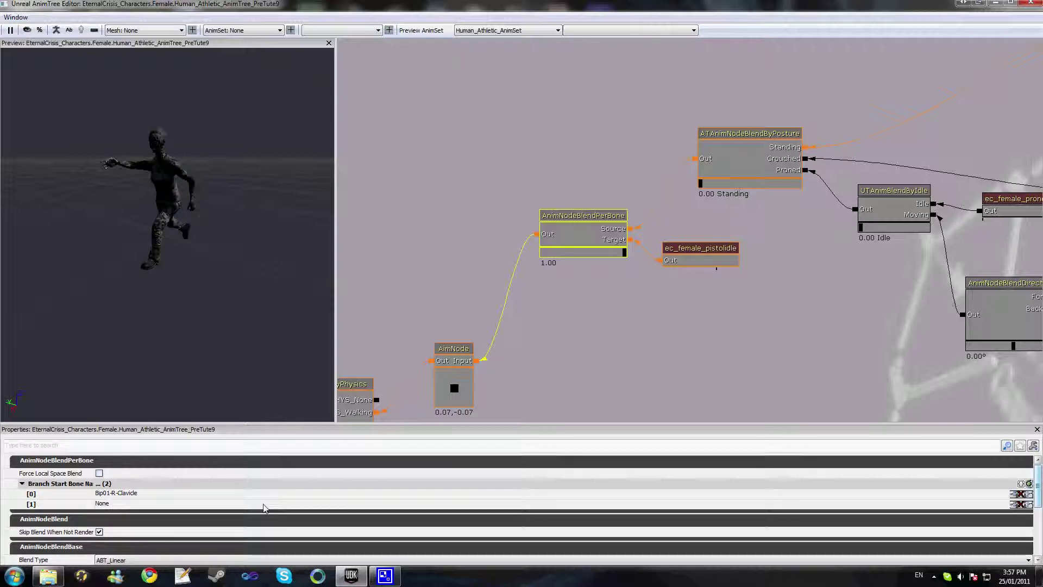
left_click(179, 493)
key("ctrl+c")
left_click(174, 504)
key("ctrl+v")
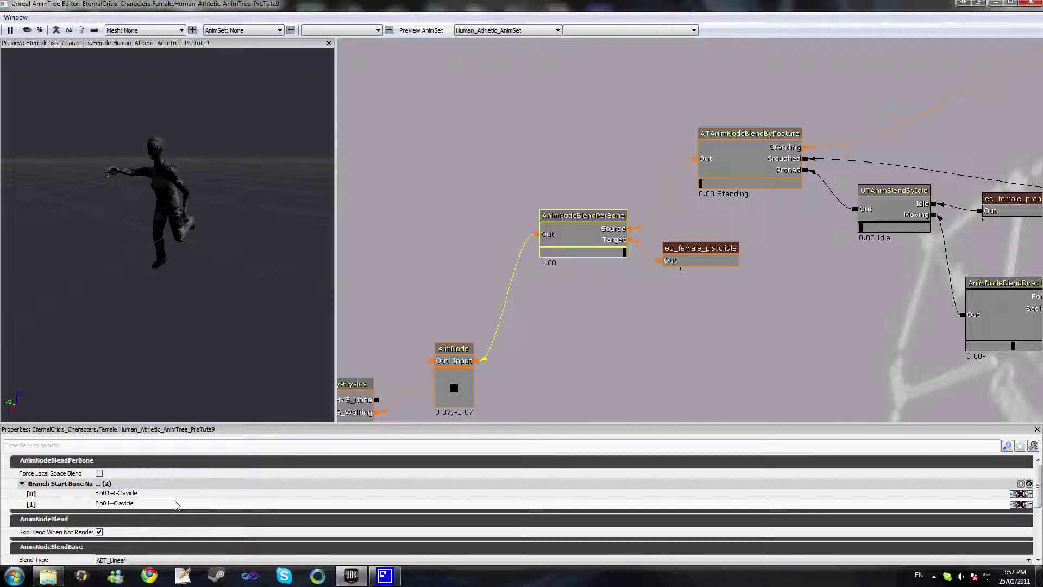
key("Left")
key("Left")
key("Left")
key("Left")
key("Left")
key("Left")
key("Left")
key("Left")
key("Left")
key("BackSpace")
type("L")
key("Return")
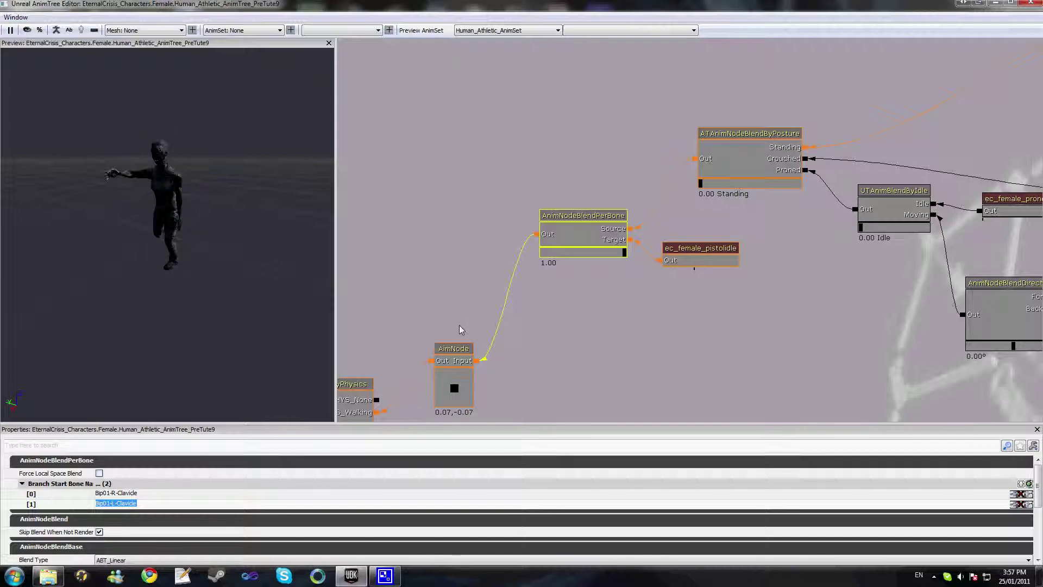
left_click(749, 292)
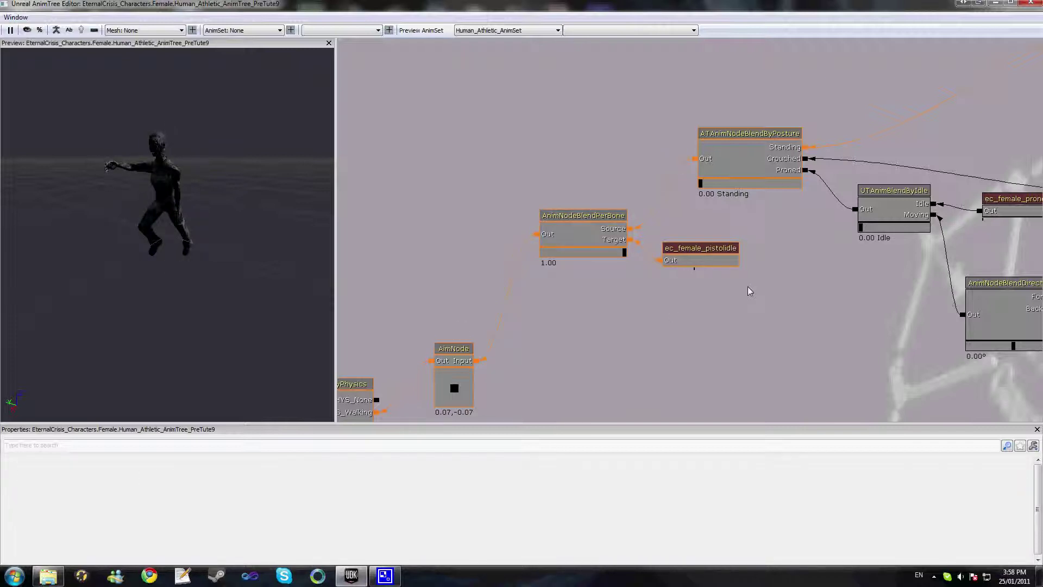
Step: Change the sequence name of the ec_female_pistolidle node to ec_female_ironsightidle
left_click(701, 253)
left_click(173, 473)
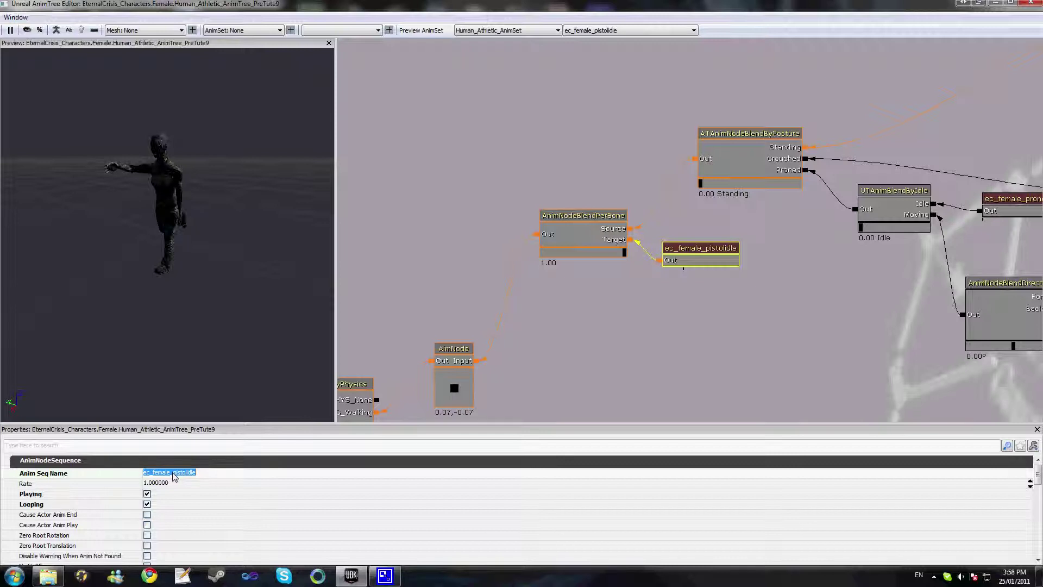
key("ctrl+v")
key("Return")
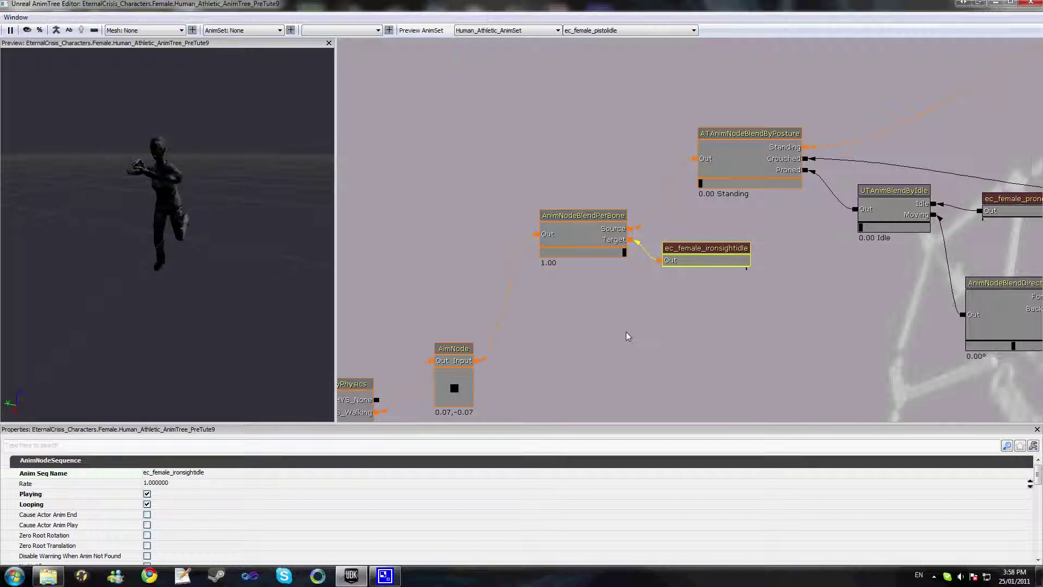
left_click_drag(624, 337, 602, 332)
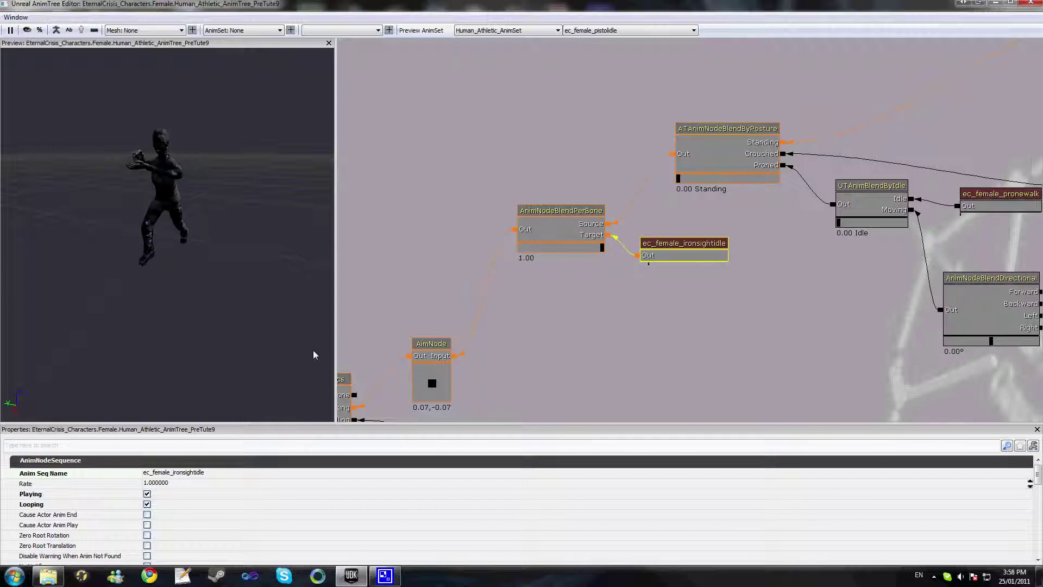
Step: Review the properties of the ec_female_ironsightidle node and of AnimNodeBlendPerBone
left_click(251, 484)
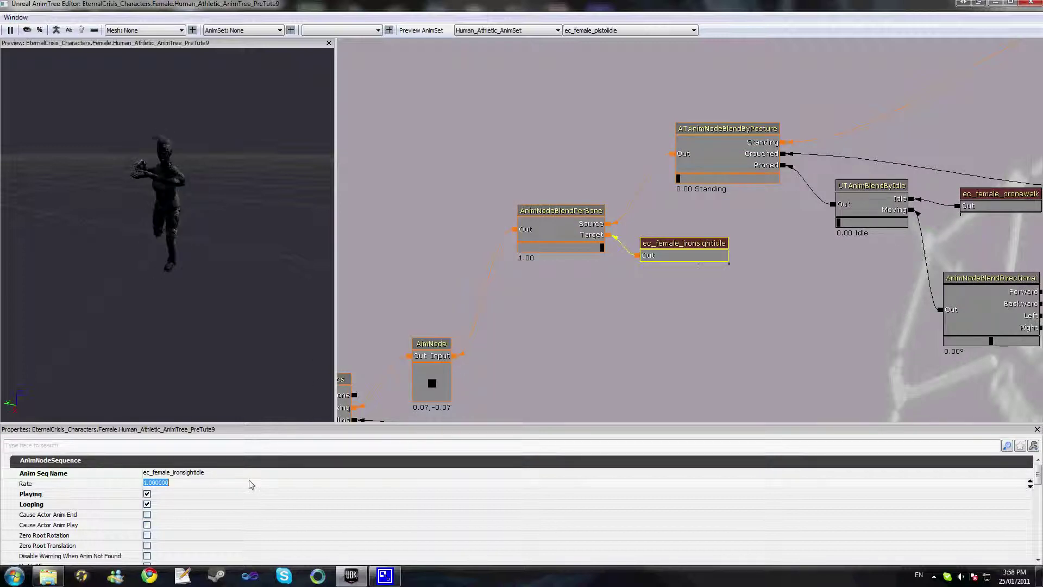
scroll(251, 485, "down", 3)
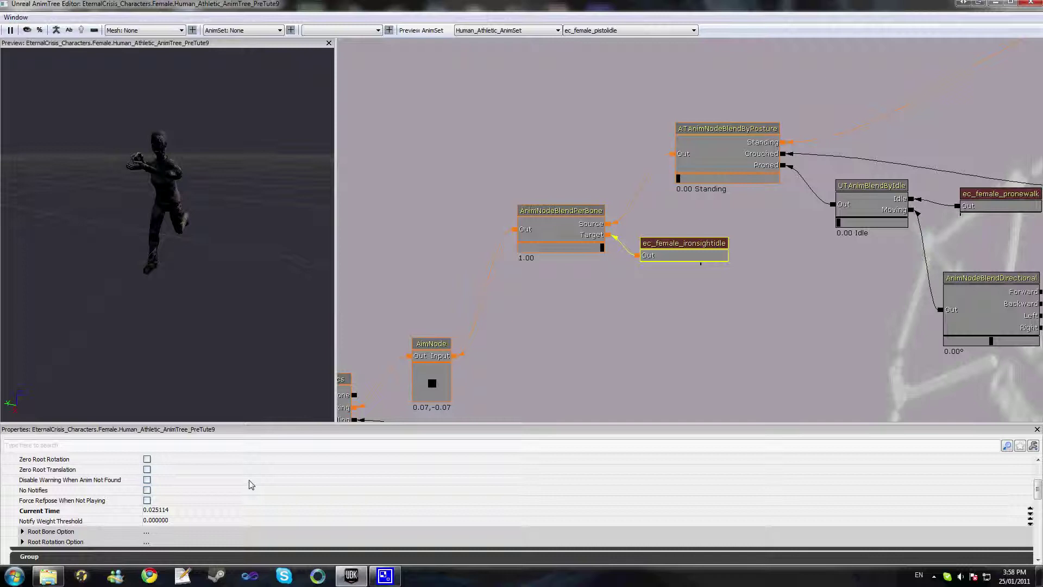
scroll(251, 484, "down", 2)
scroll(250, 484, "up", 6)
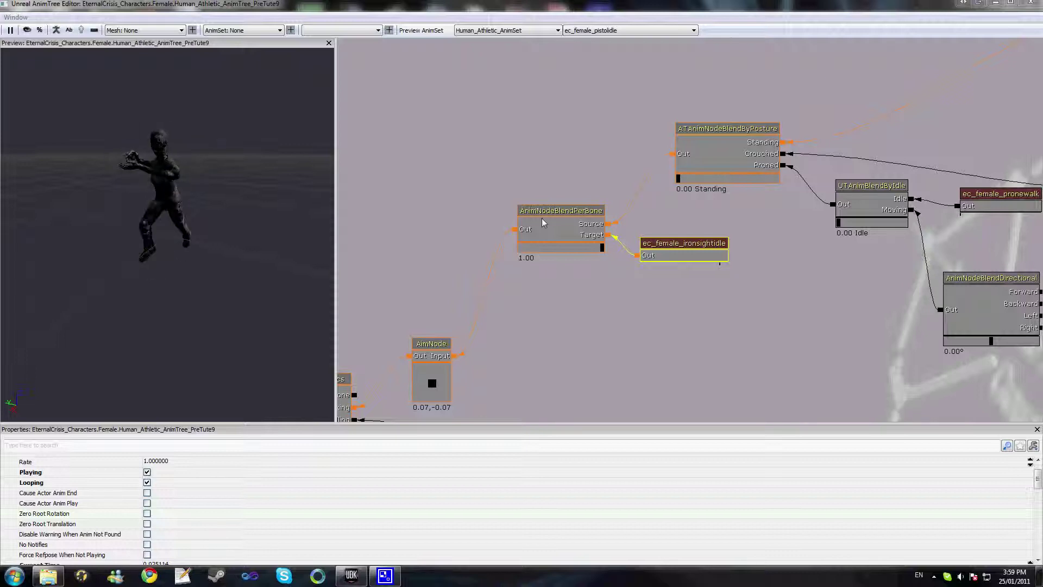
left_click(543, 223)
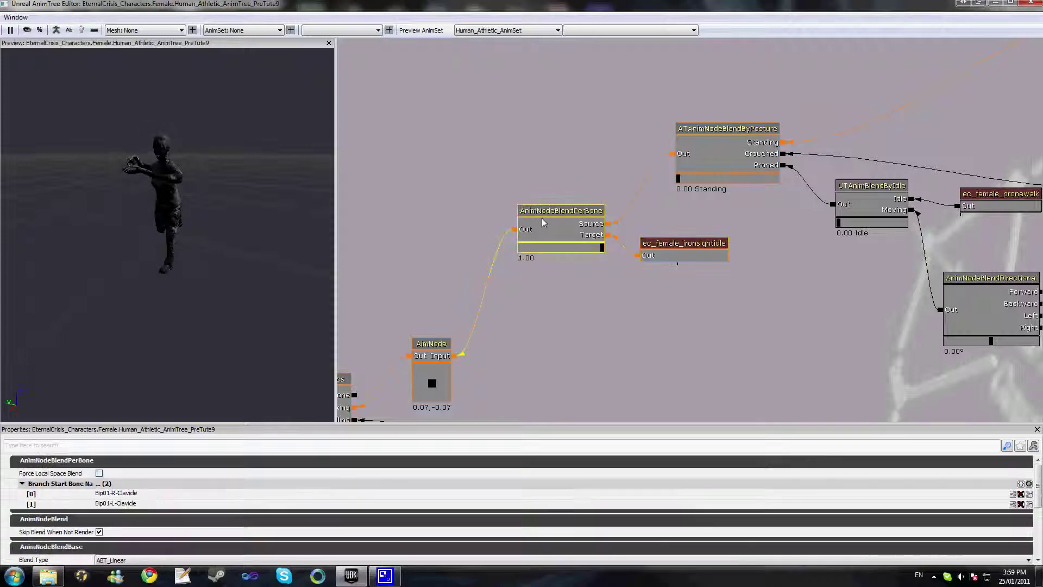